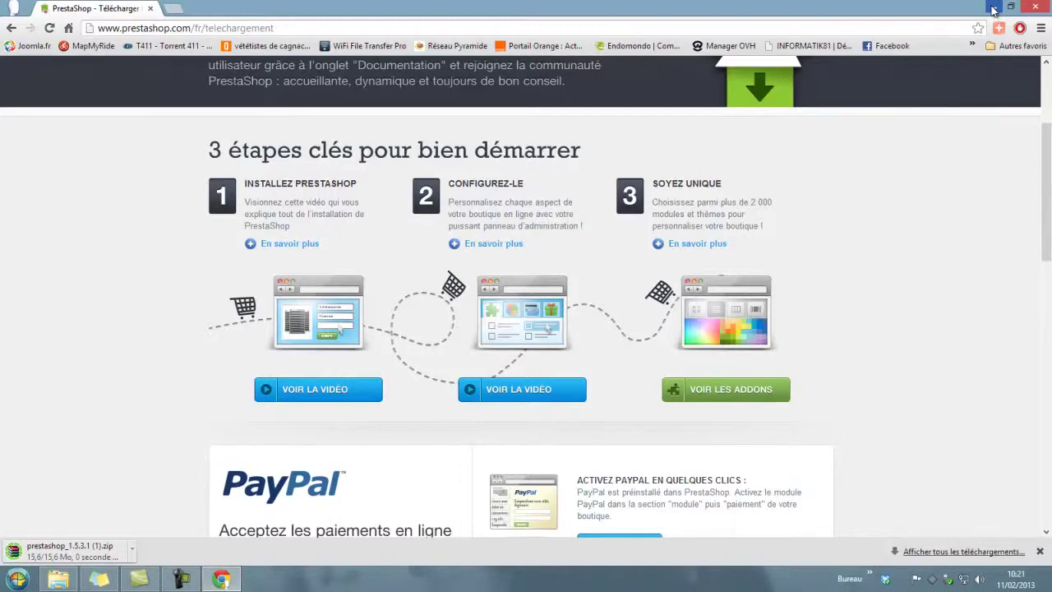
Step: Minimize Chrome once the prestashop_1.5.3.1 zip download has finished
click(993, 8)
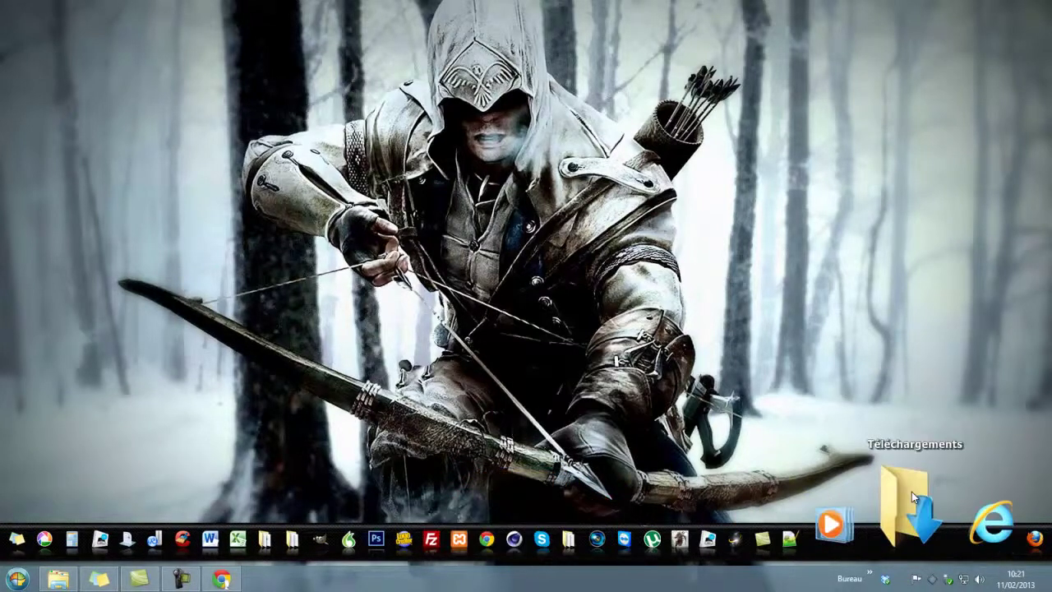
Step: Extract prestashop_1.5.3.1.zip in Téléchargements into its own prestashop_1.5.3.1 folder
click(911, 491)
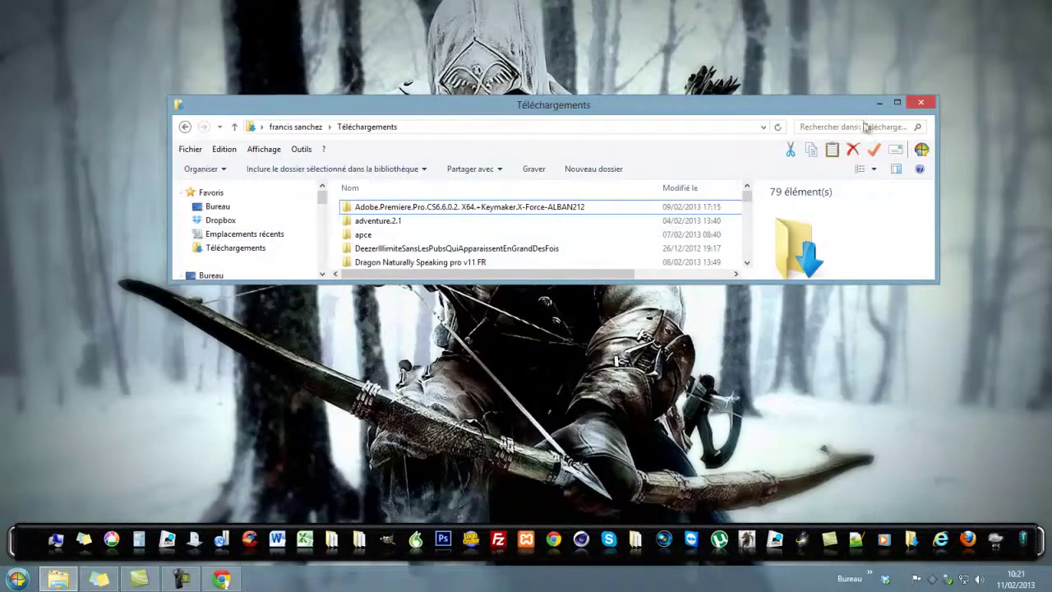
click(898, 110)
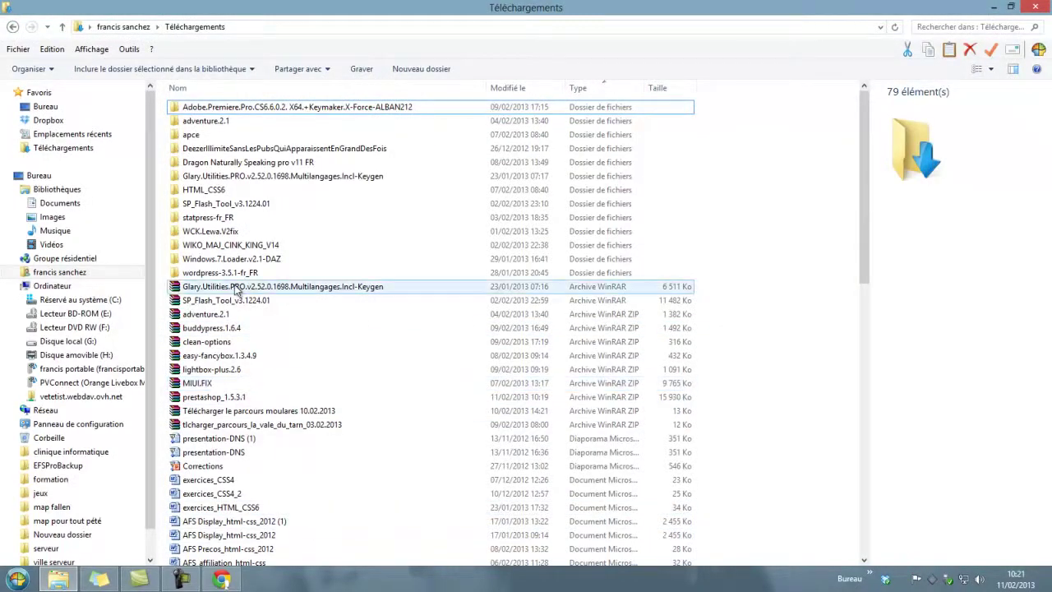
scroll(255, 353, down, 3)
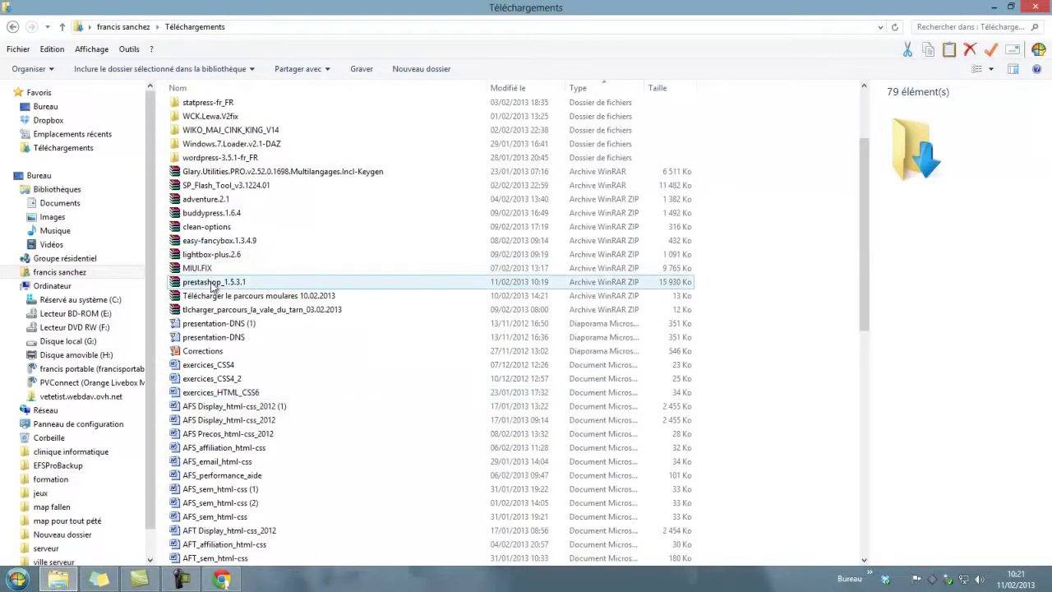
click(230, 283)
right_click(232, 284)
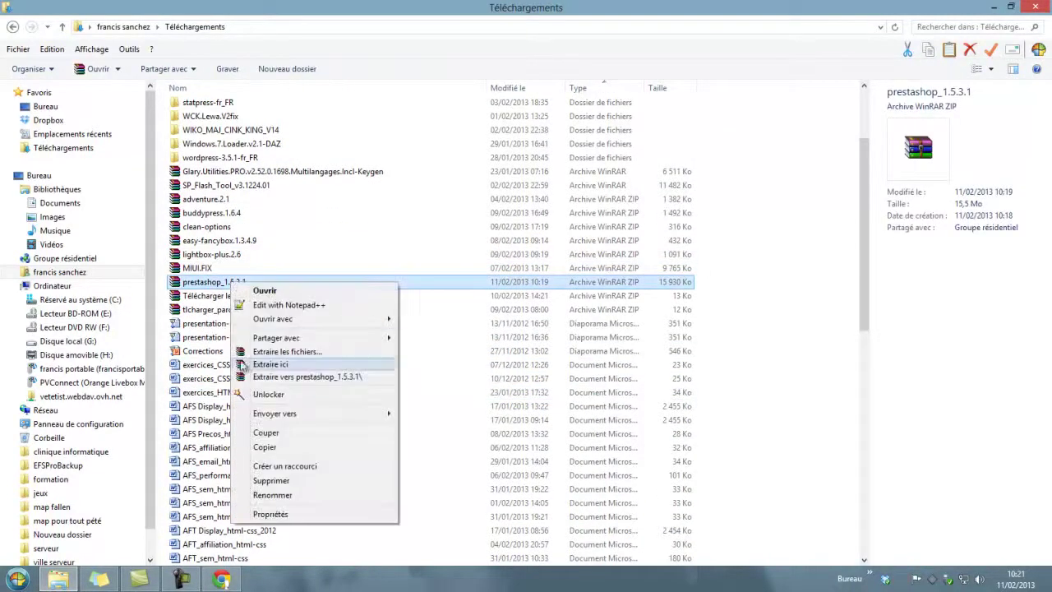
click(287, 376)
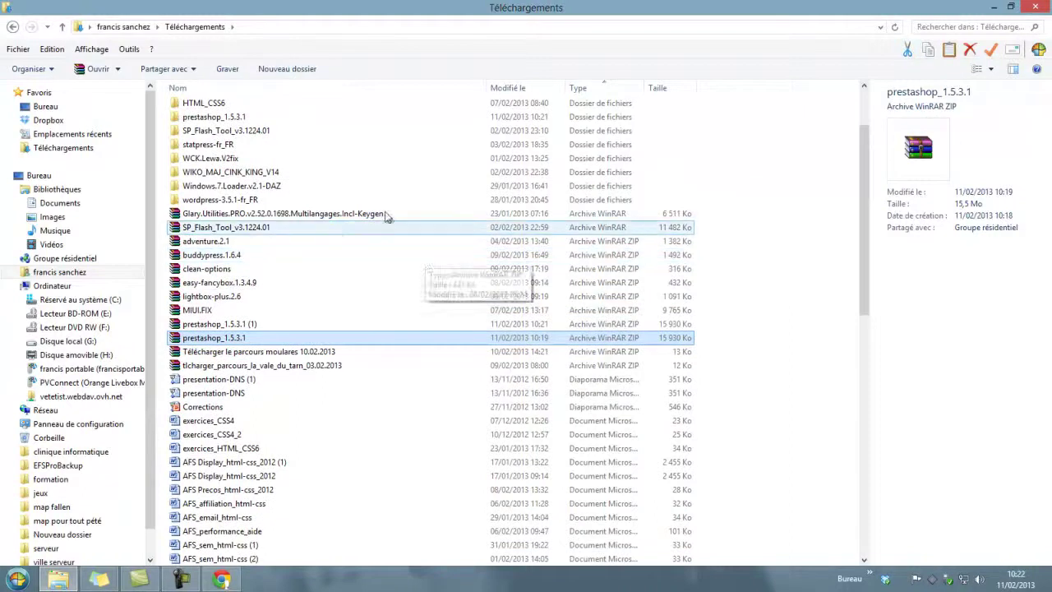
Step: Open the extracted prestashop_1.5.3.1 folder and inspect the prestashop subfolder's contents
double_click(214, 117)
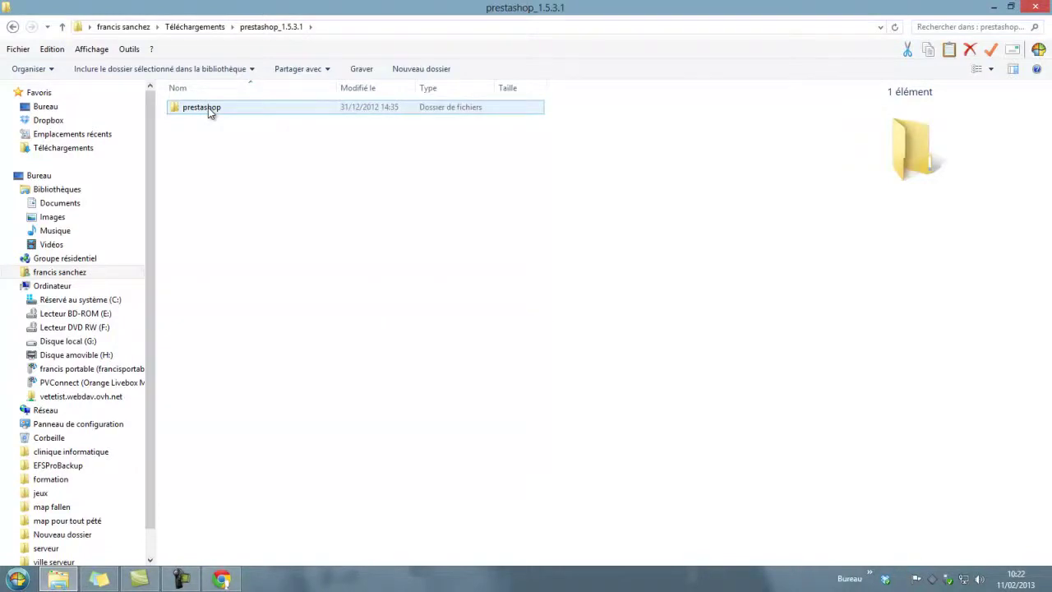
double_click(209, 113)
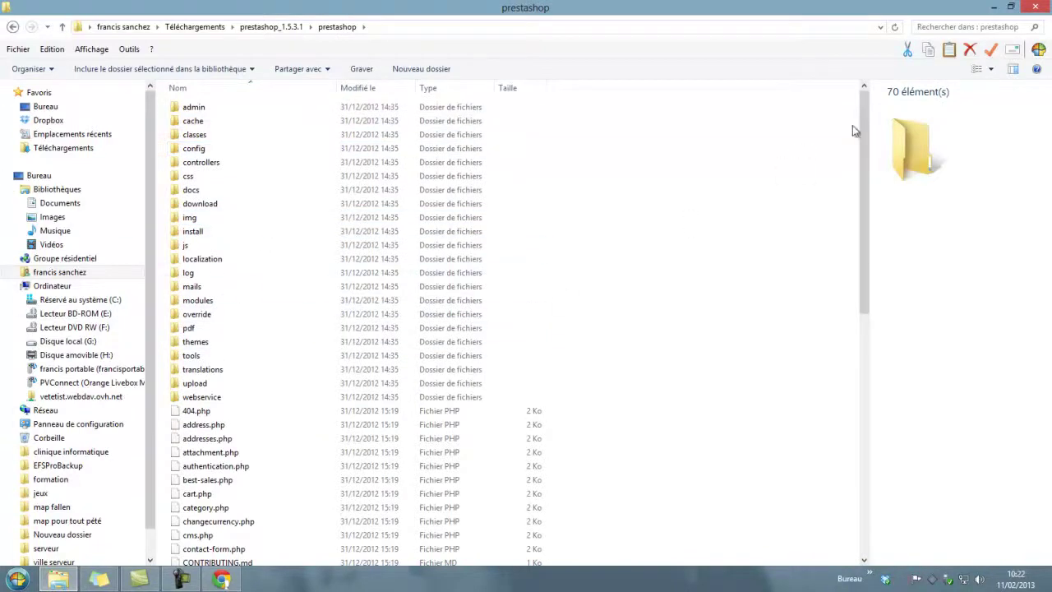
mouse_move(862, 109)
mouse_down()
mouse_move(876, 385)
mouse_move(870, 123)
mouse_up()
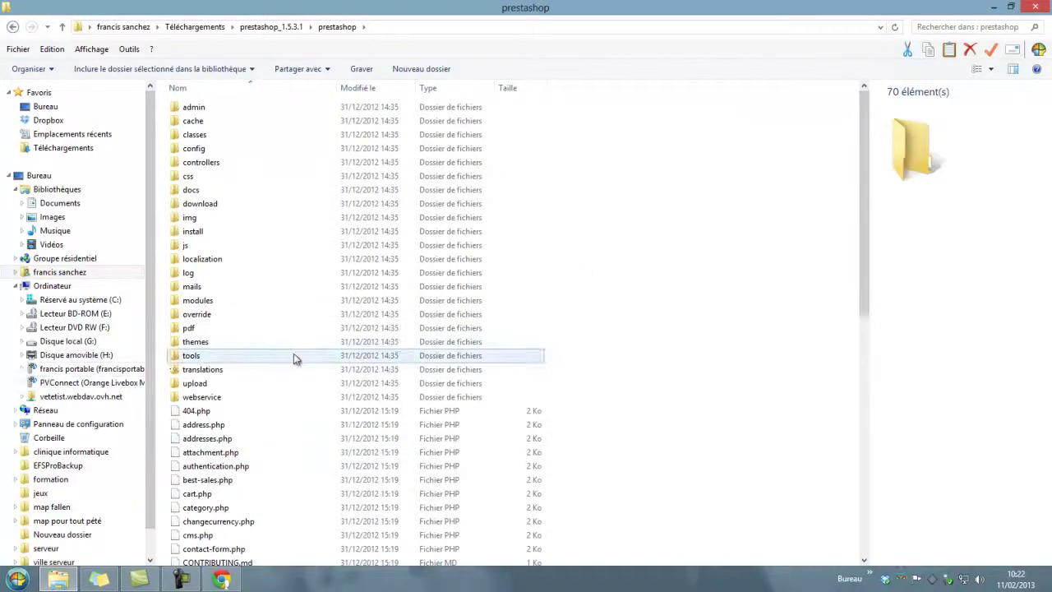
Step: Copy the prestashop folder and browse to the Réservé au système (C:) drive
key(BackSpace)
right_click(197, 109)
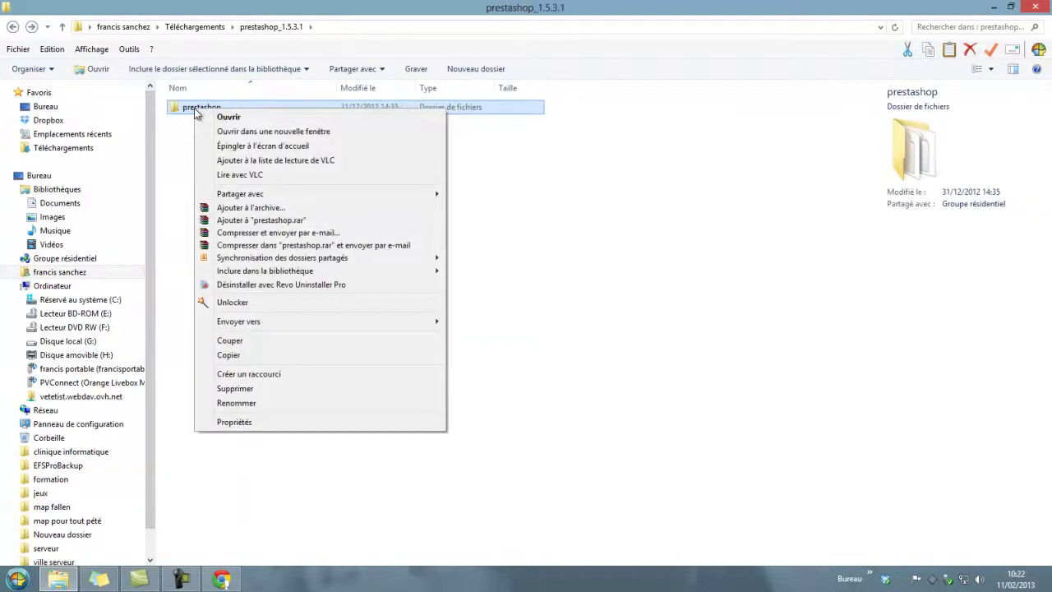
click(231, 355)
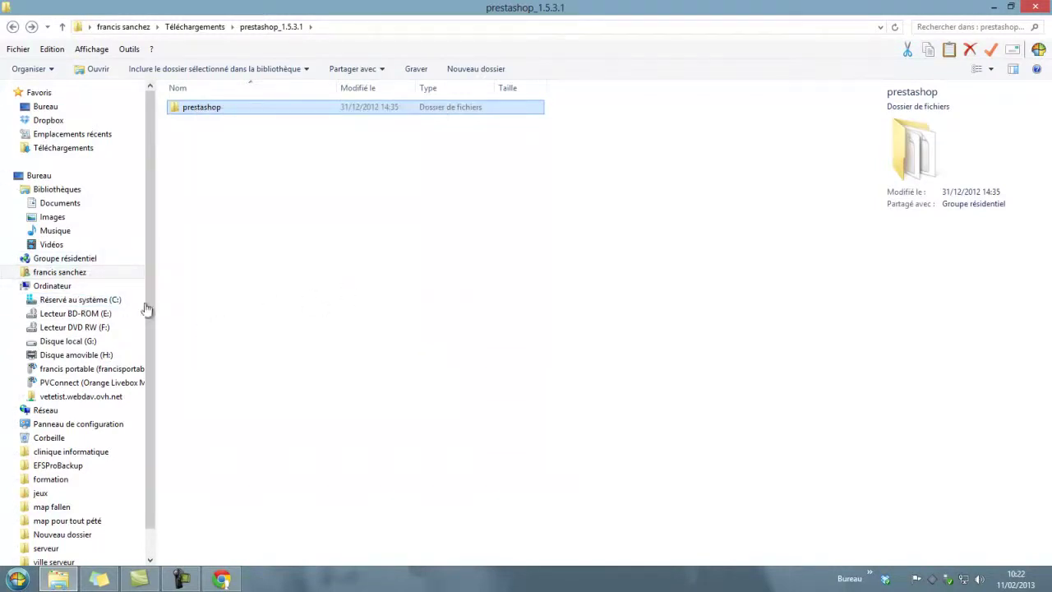
click(99, 303)
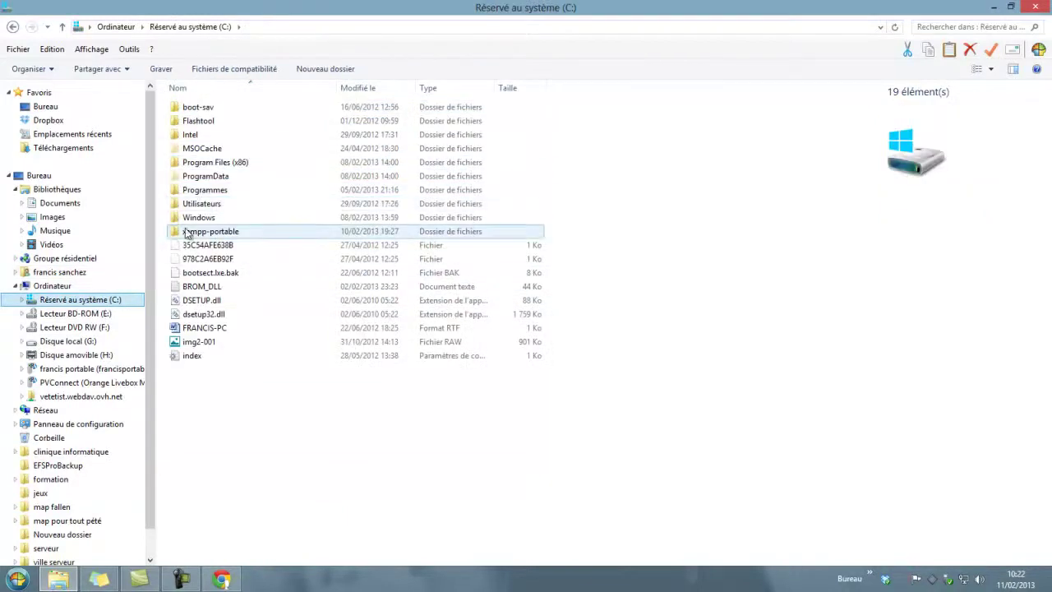
Step: Paste the prestashop folder into C:\xampp-portable\htdocs
mouse_move(209, 237)
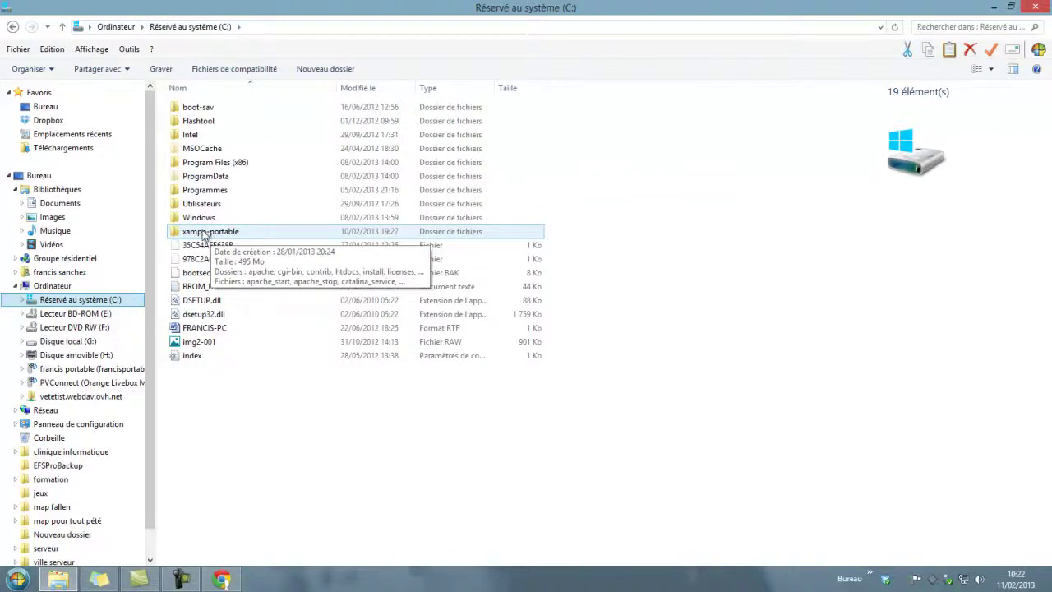
double_click(204, 233)
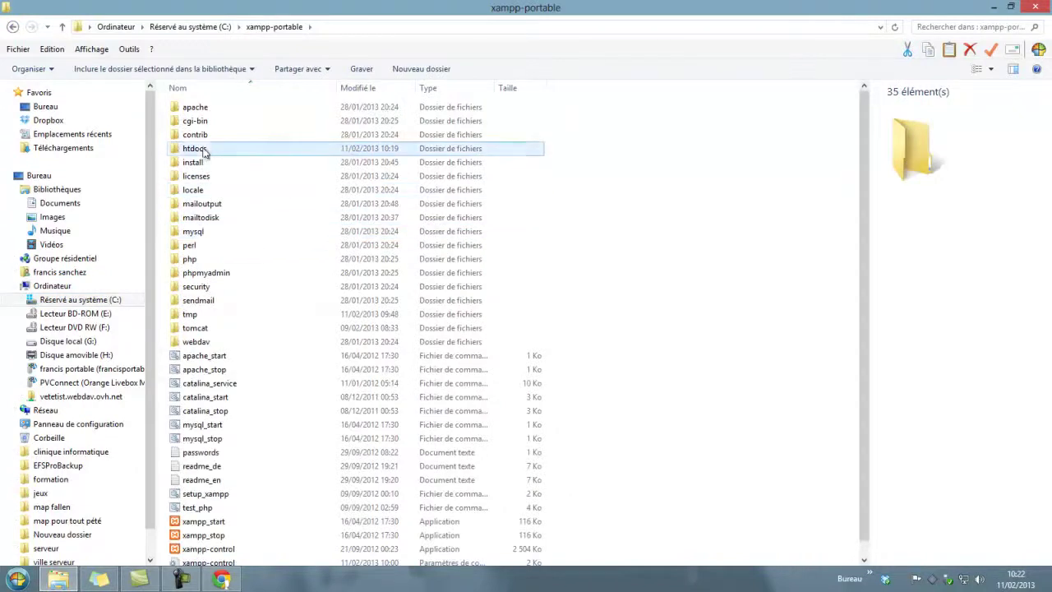
double_click(201, 149)
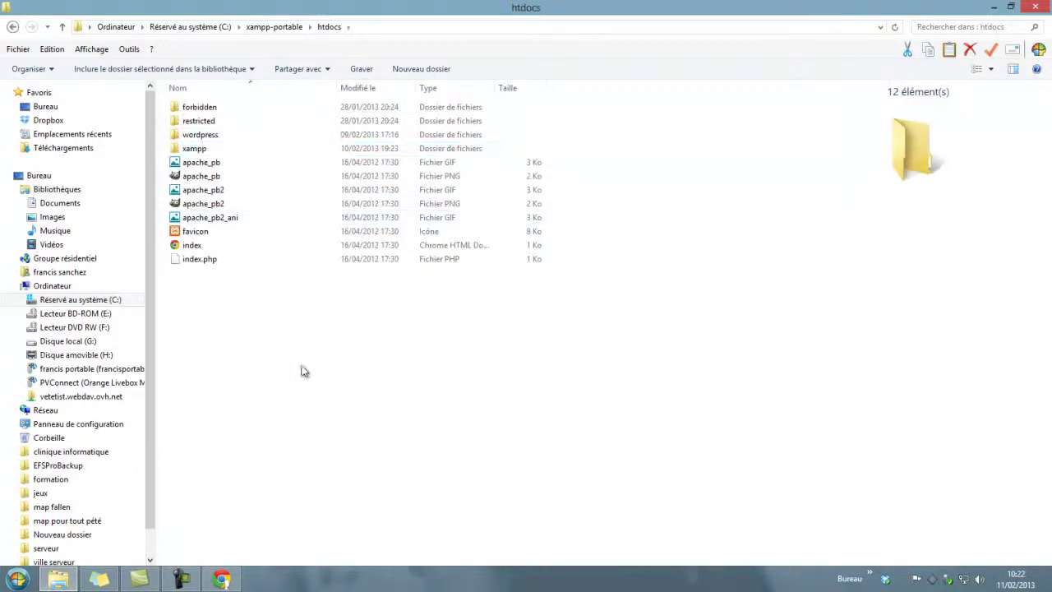
right_click(265, 337)
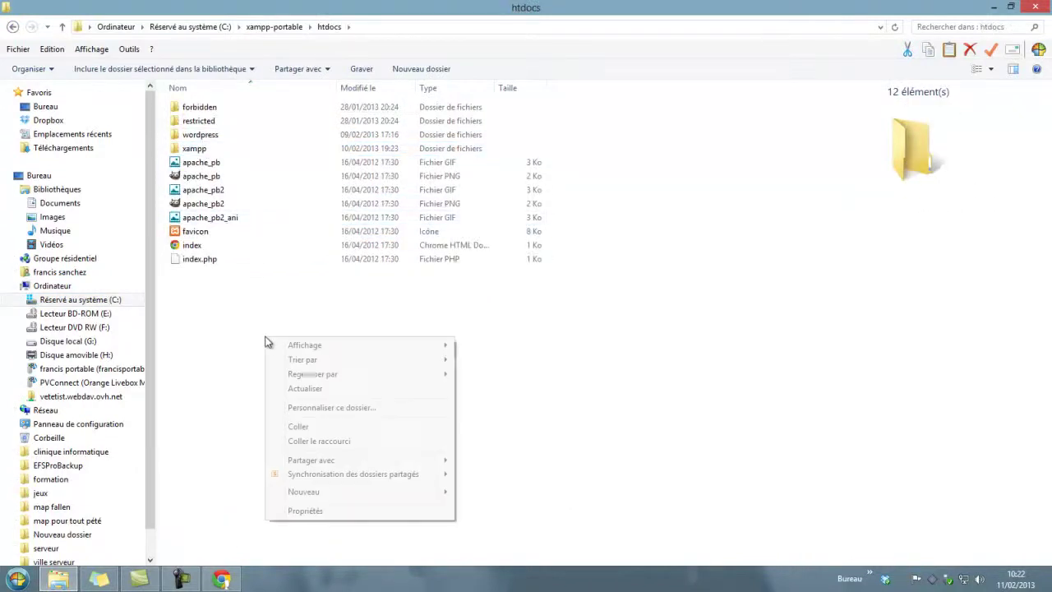
click(305, 432)
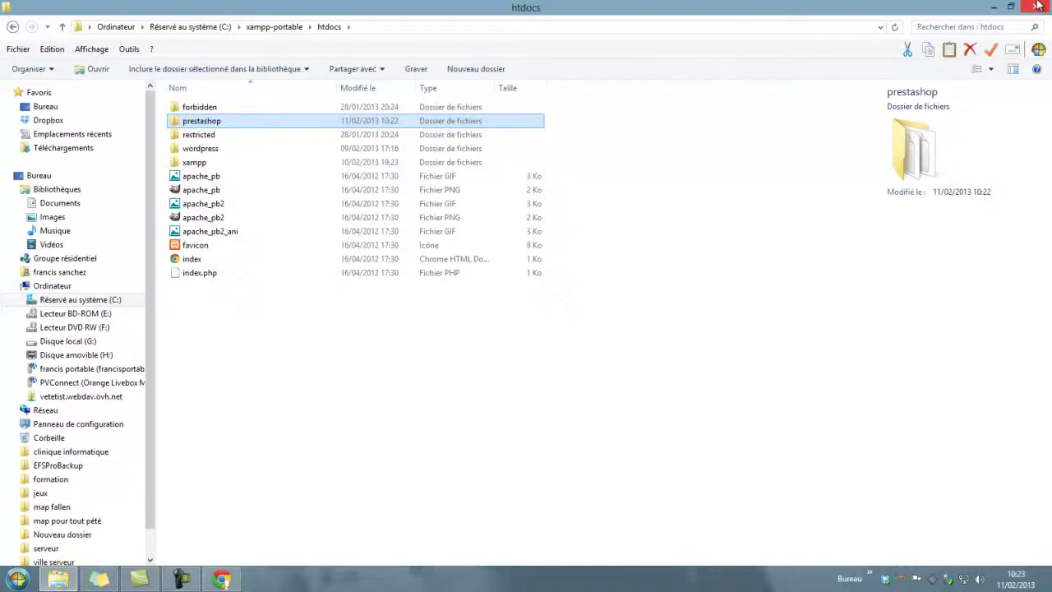
Step: Close Explorer and make the desktop icons visible
click(1037, 6)
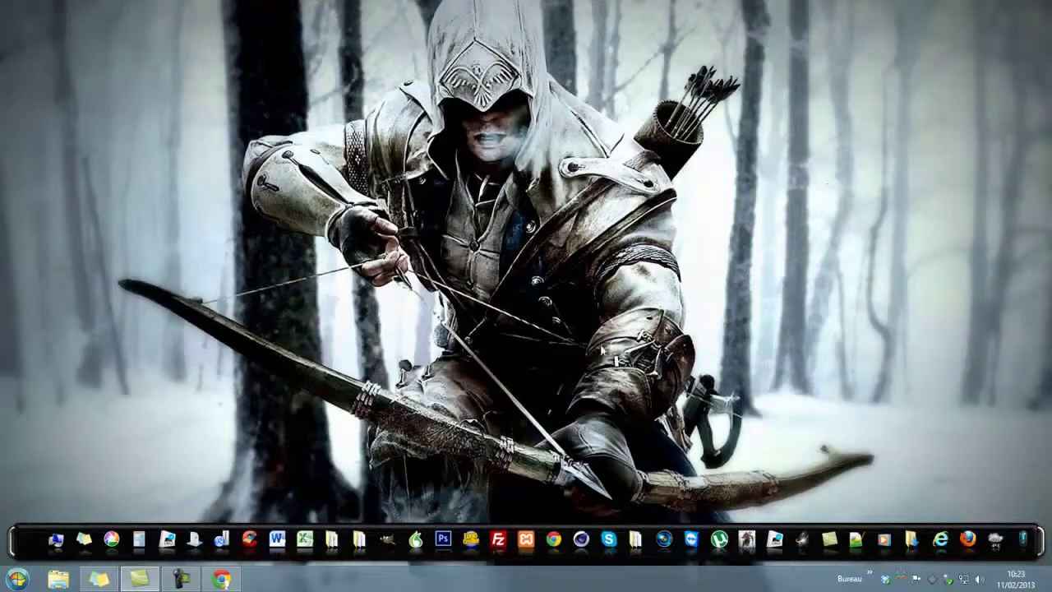
right_click(306, 51)
mouse_move(484, 62)
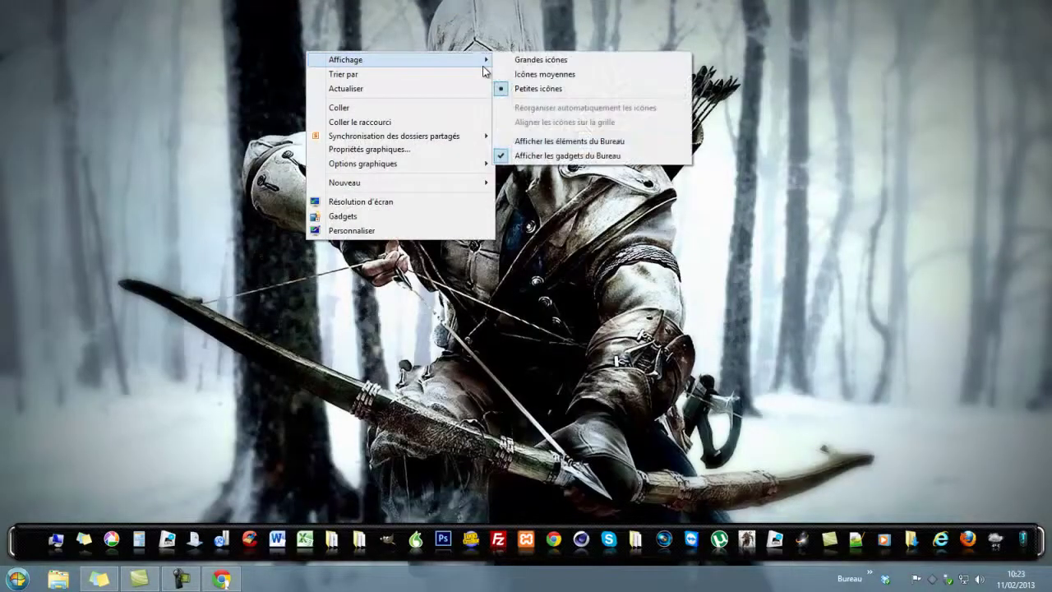
click(529, 147)
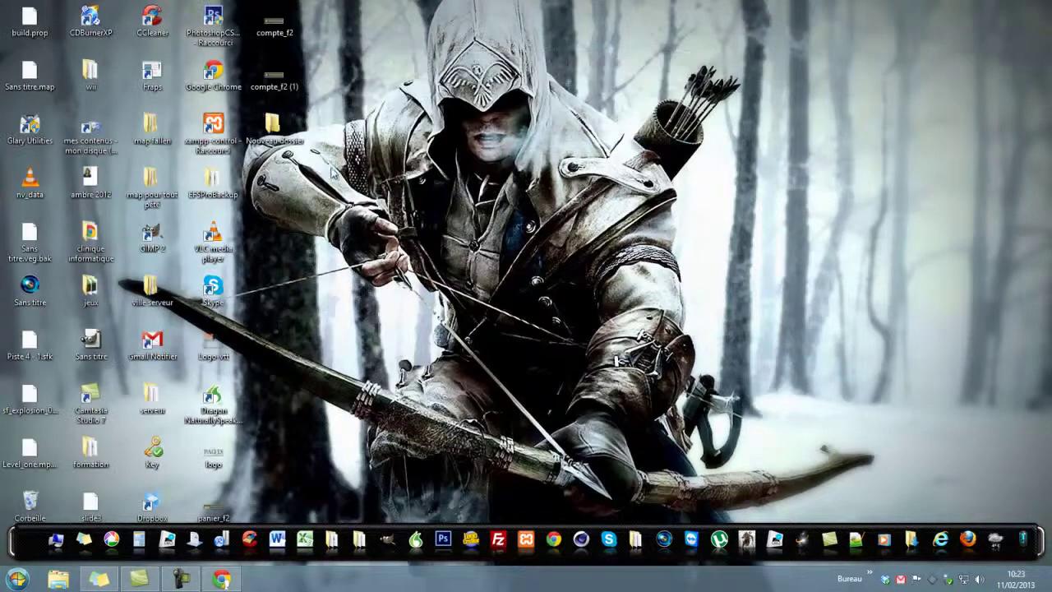
Step: Run xampp-control as administrator to start Apache and MySQL, then minimize it
right_click(207, 132)
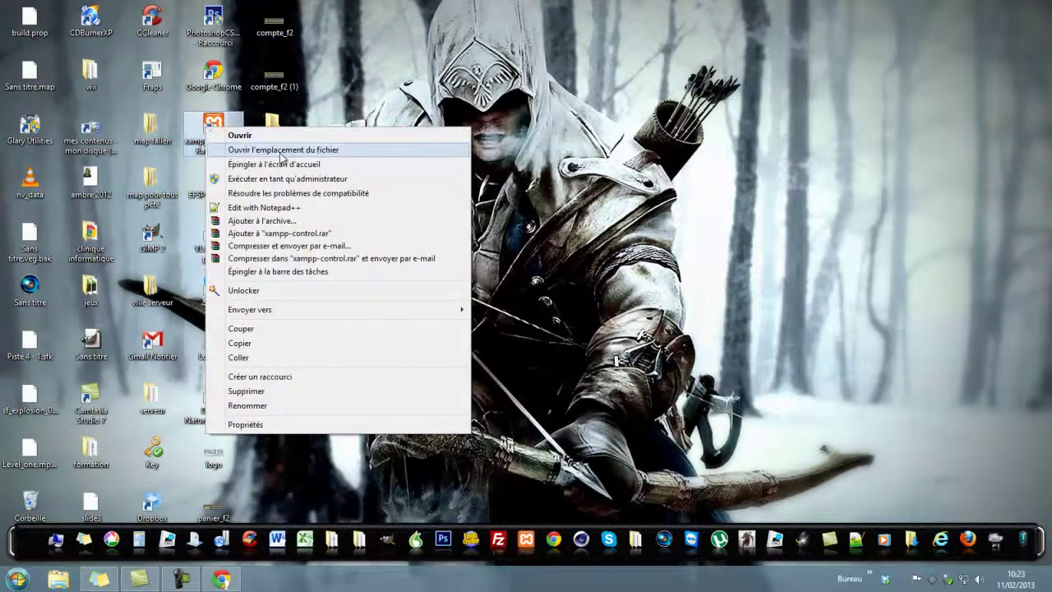
click(312, 179)
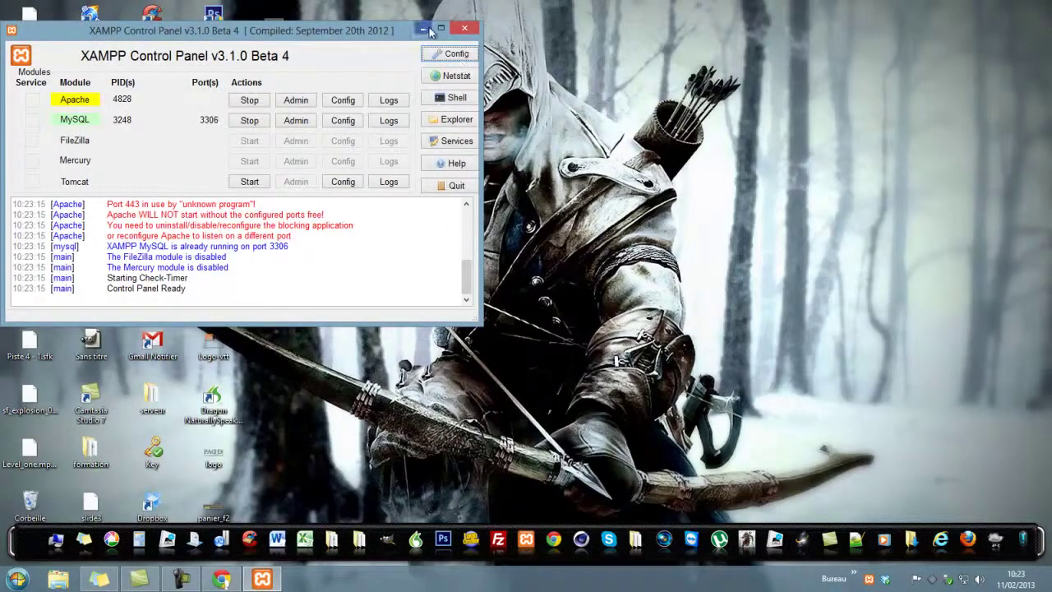
click(424, 31)
Step: Hide the desktop icons again and dismiss the XAMPP tray menu
right_click(472, 191)
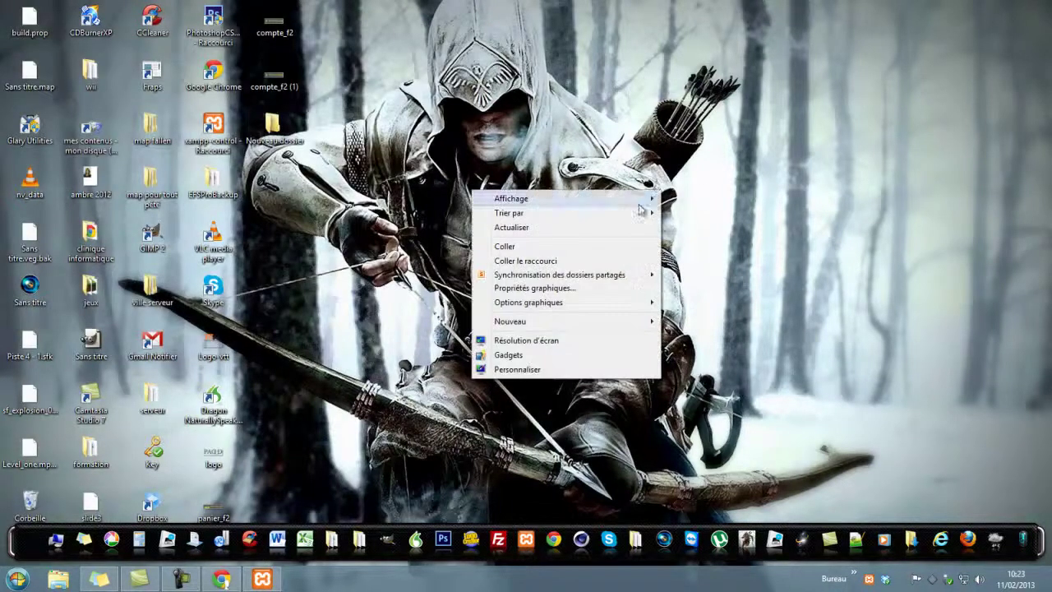
mouse_move(625, 198)
click(736, 280)
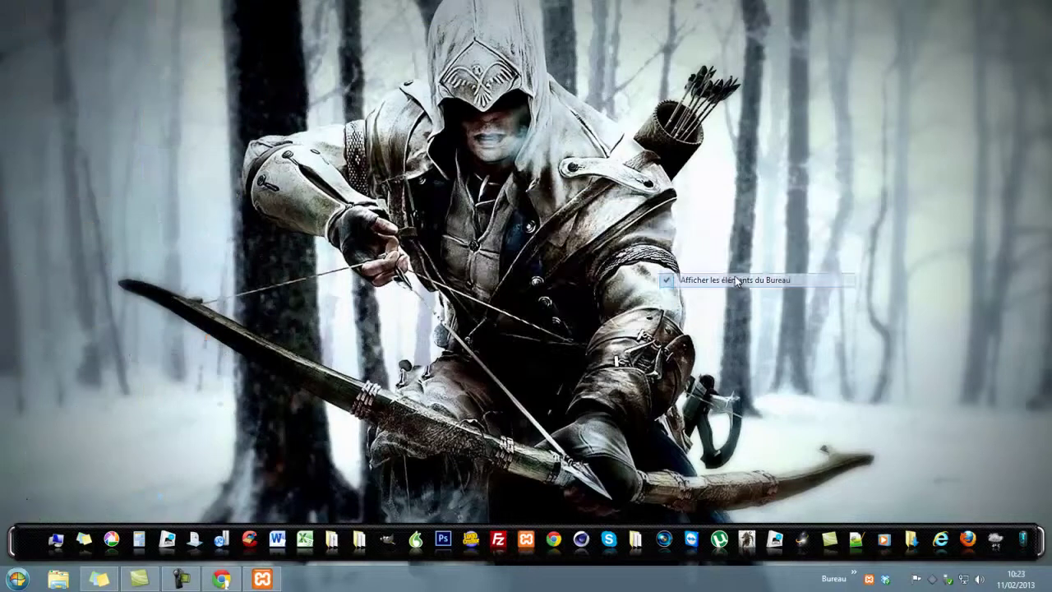
right_click(872, 579)
click(799, 449)
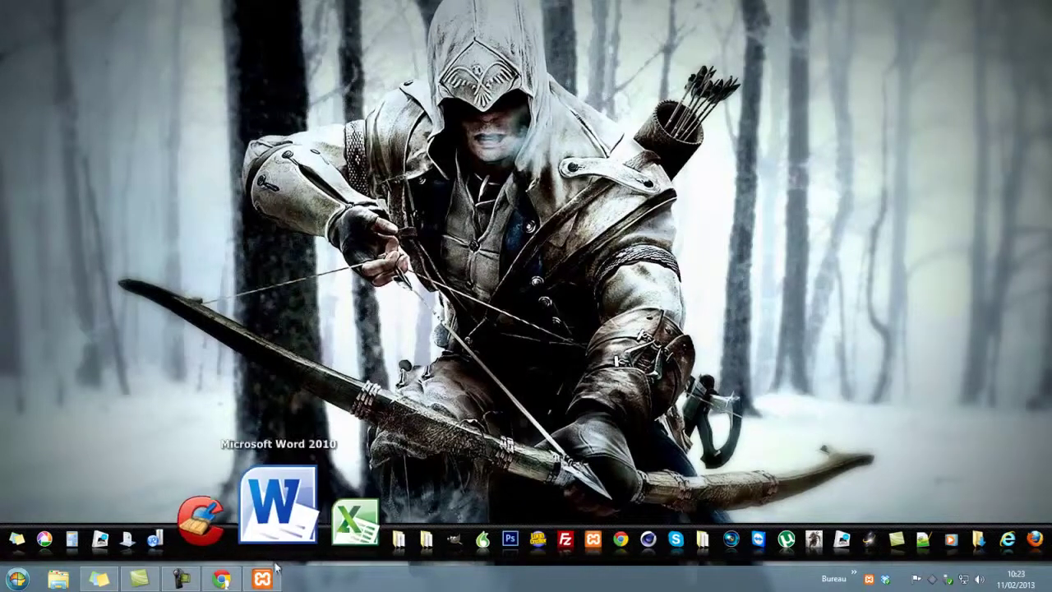
Step: Restore Chrome and load the localhost/xampp welcome page
click(221, 580)
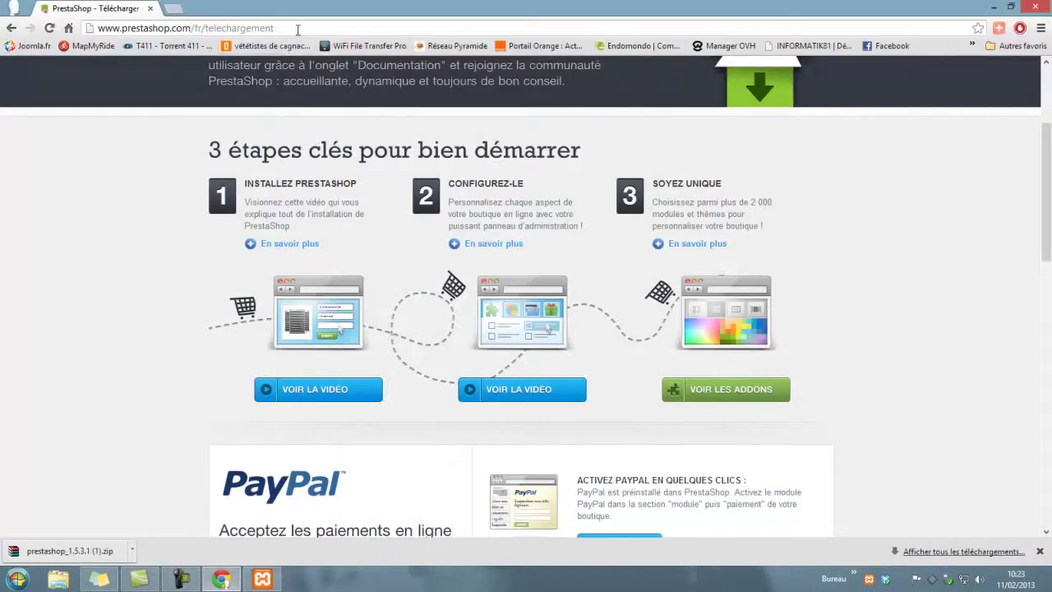
click(298, 30)
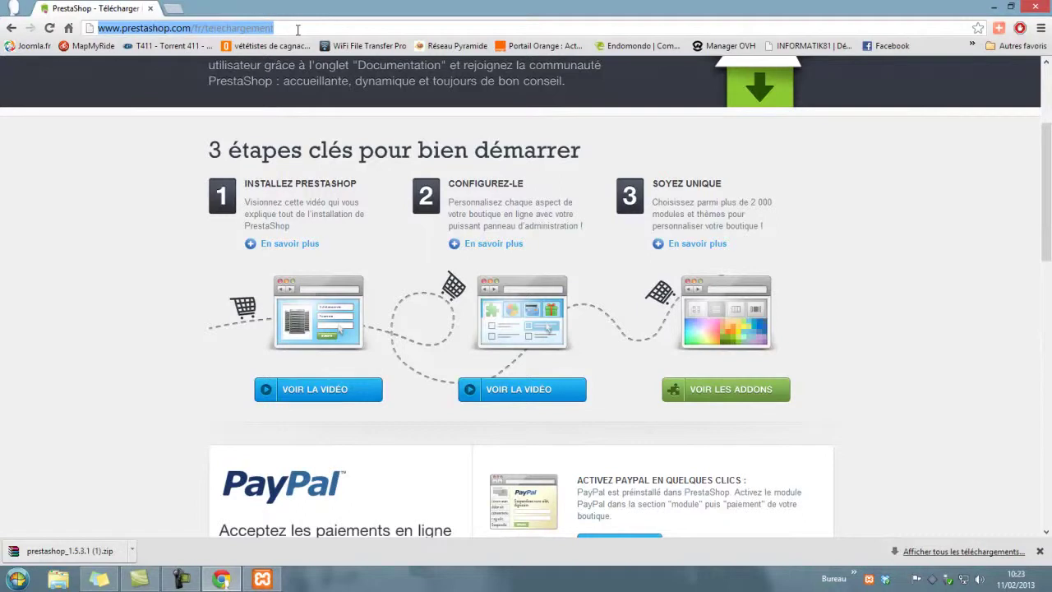
text(loca)
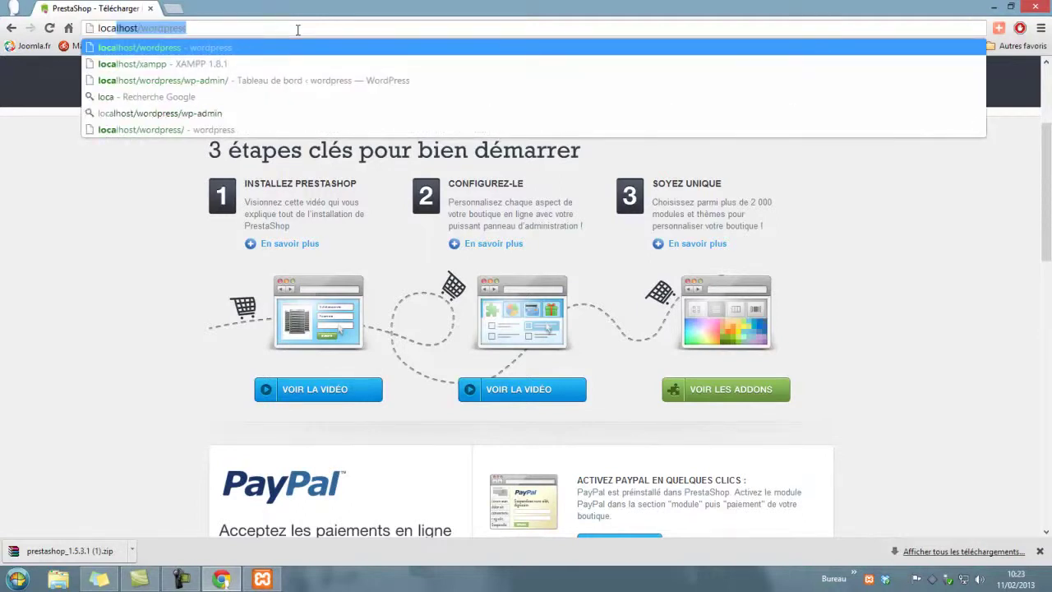
text(l)
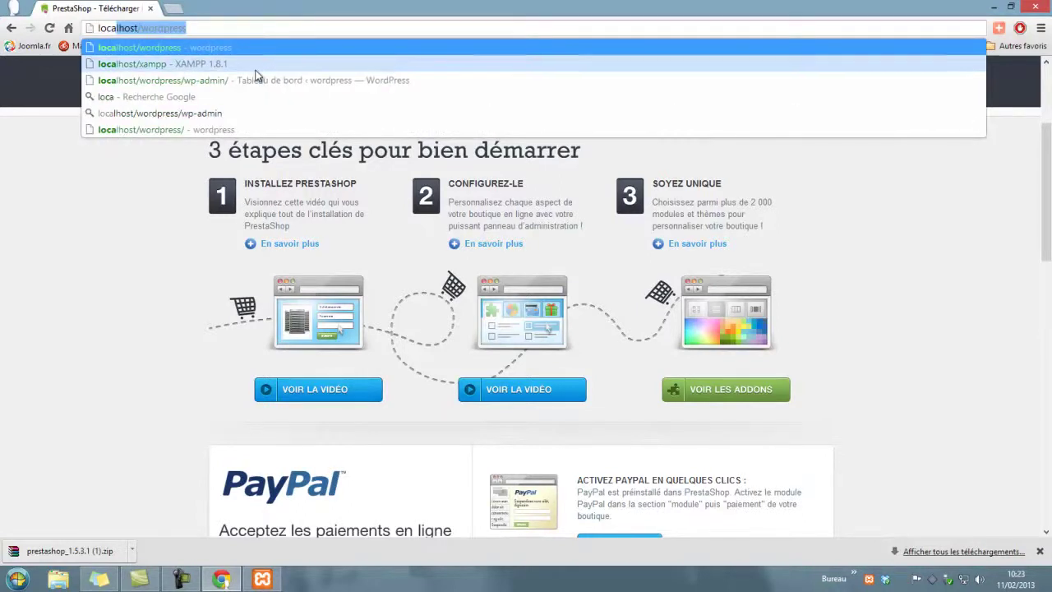
click(218, 65)
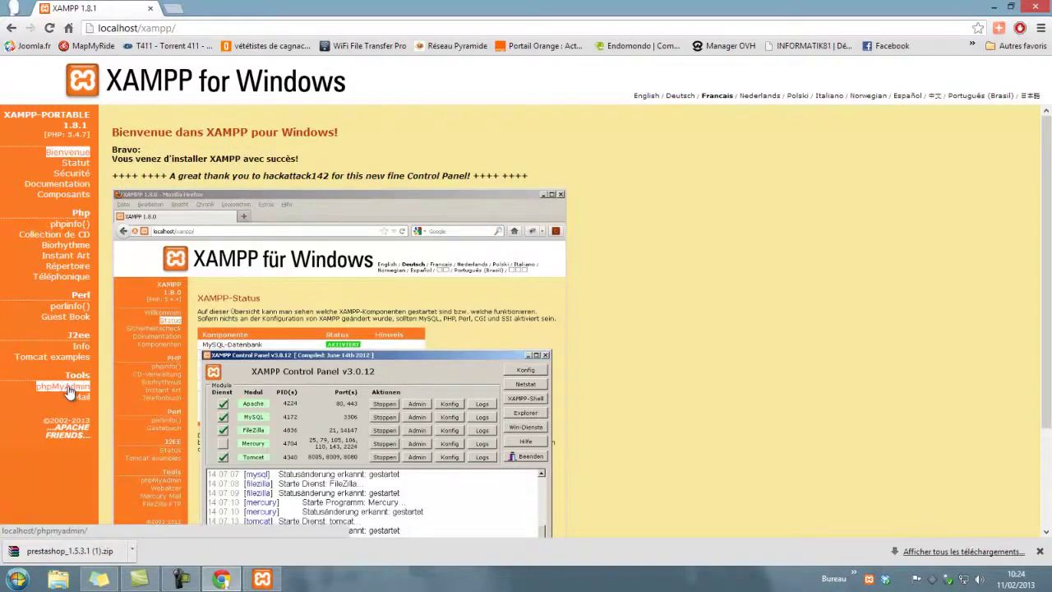
Step: Create a database named prestashop1 in phpMyAdmin's Bases de données tab
click(70, 392)
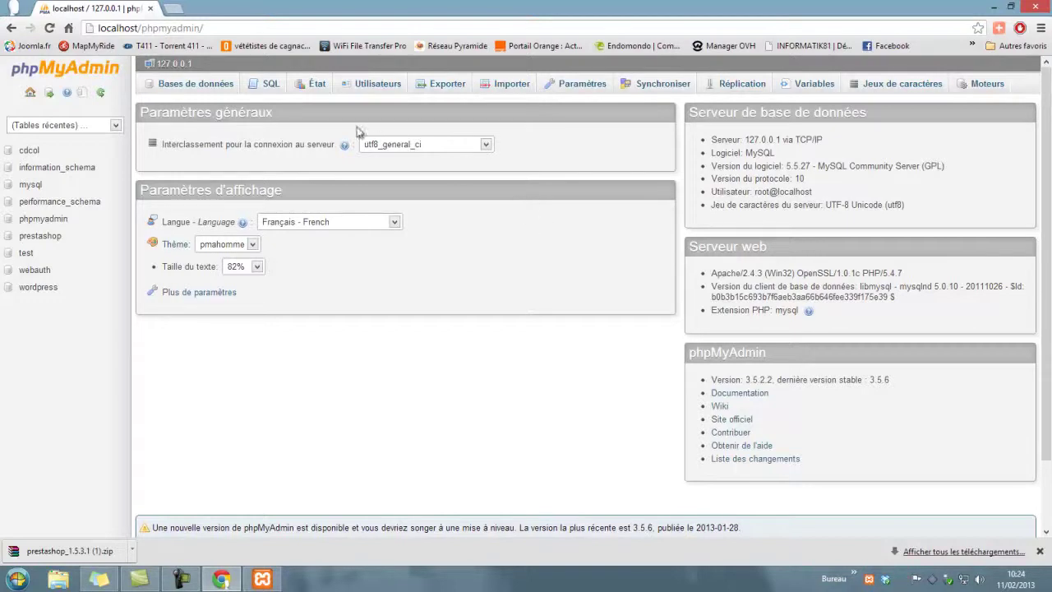
click(205, 87)
click(186, 182)
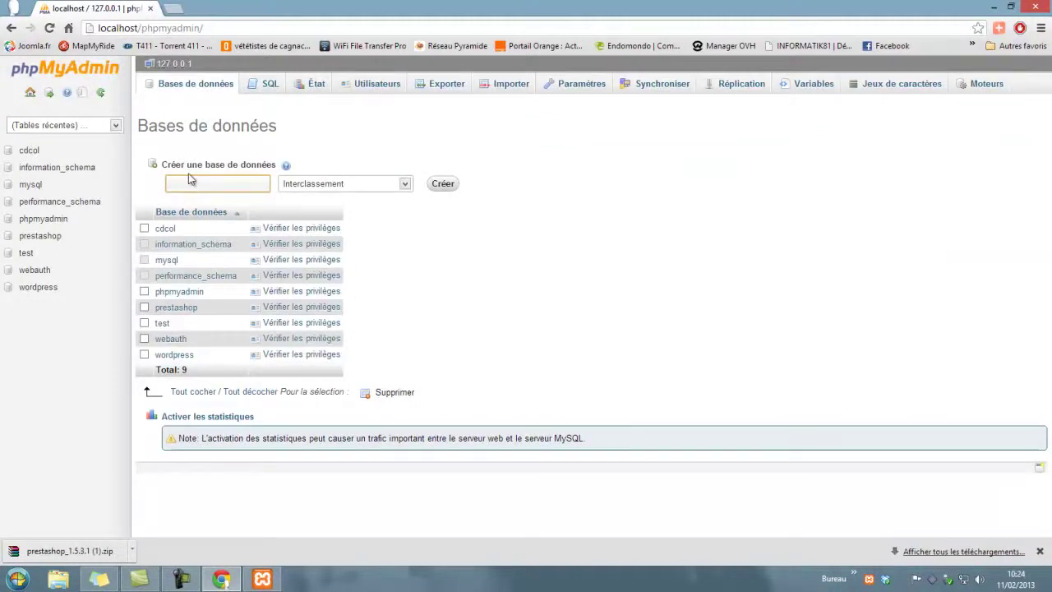
text(prestashop1)
click(443, 190)
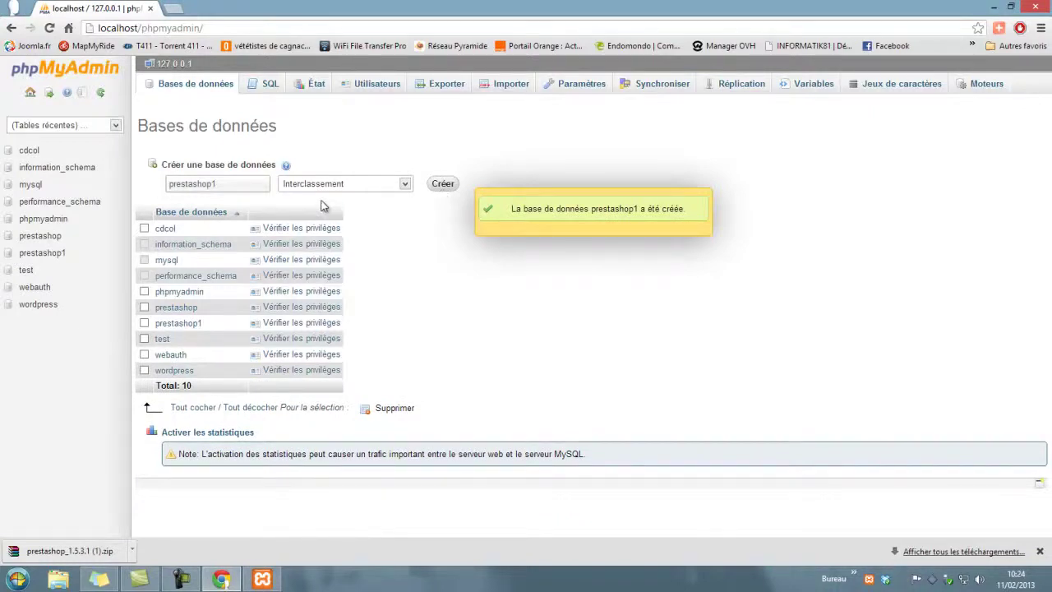
Step: Trim the browser address back to localhost/
click(238, 26)
click(238, 26)
key(BackSpace)
key(BackSpace)
key(BackSpace)
key(BackSpace)
key(BackSpace)
key(BackSpace)
key(BackSpace)
key(BackSpace)
key(BackSpace)
key(BackSpace)
key(BackSpace)
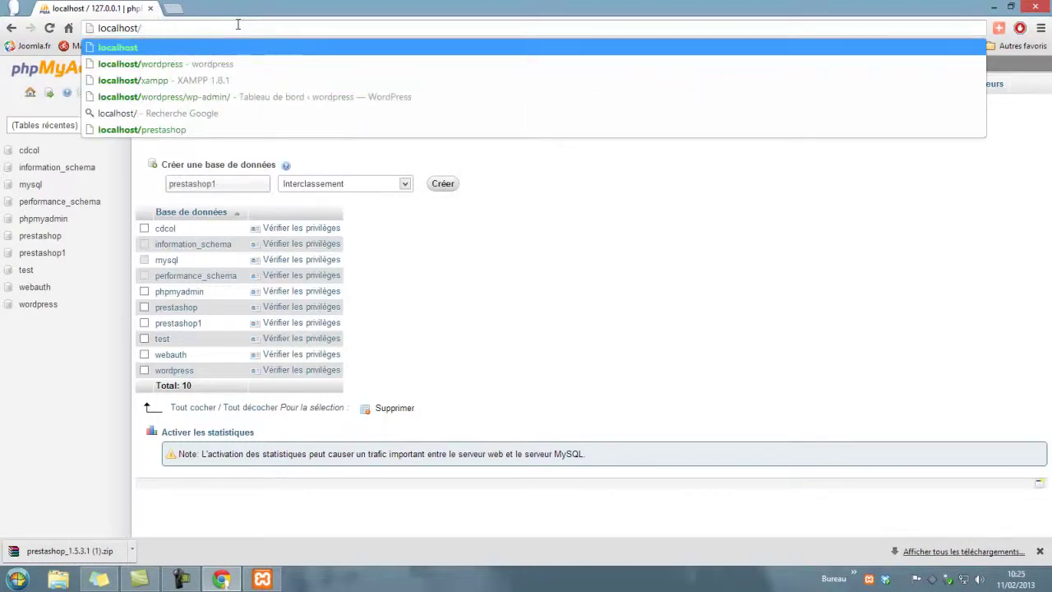
Step: Load localhost/prestashop, accept the licence terms and continue to the compatibility check
text(pr)
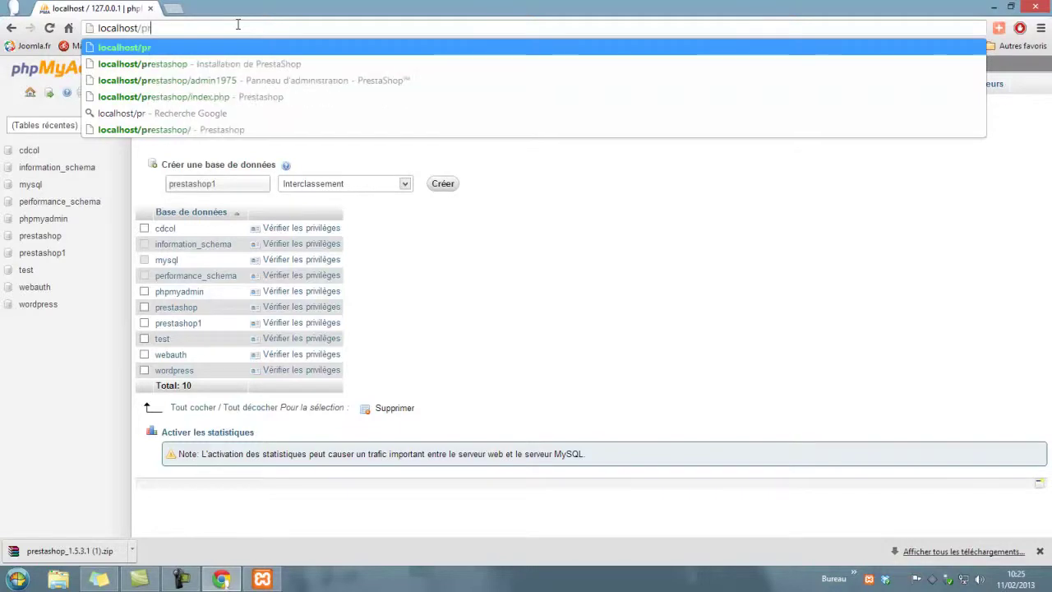
text(est)
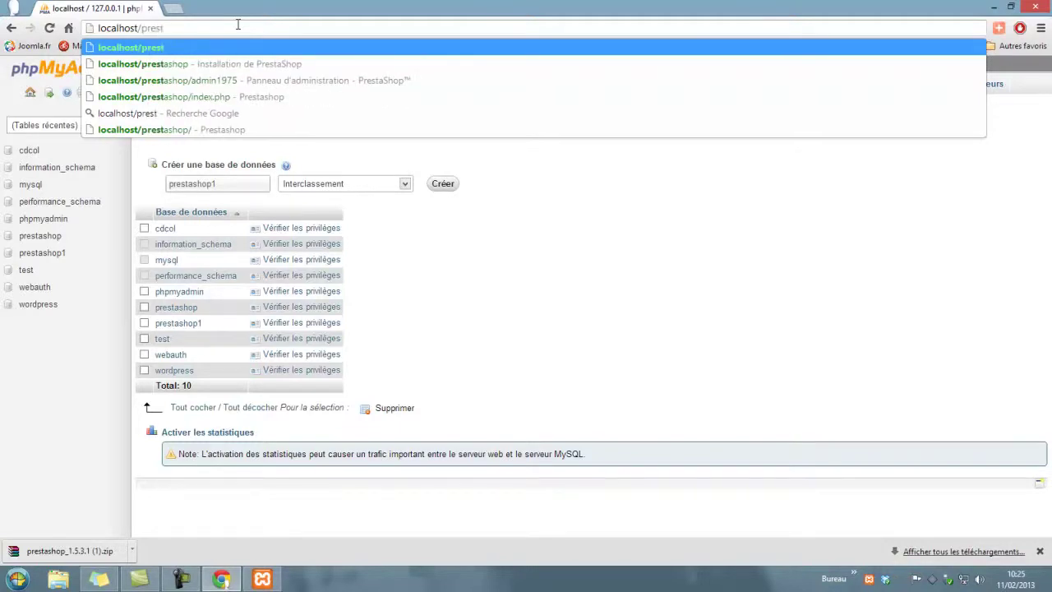
text(ashop)
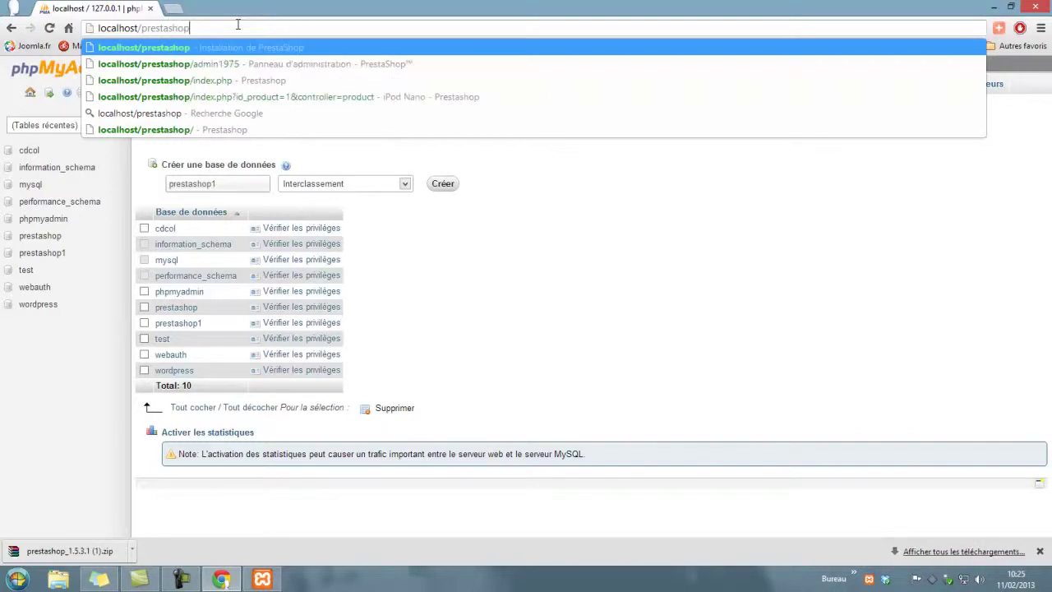
key(Return)
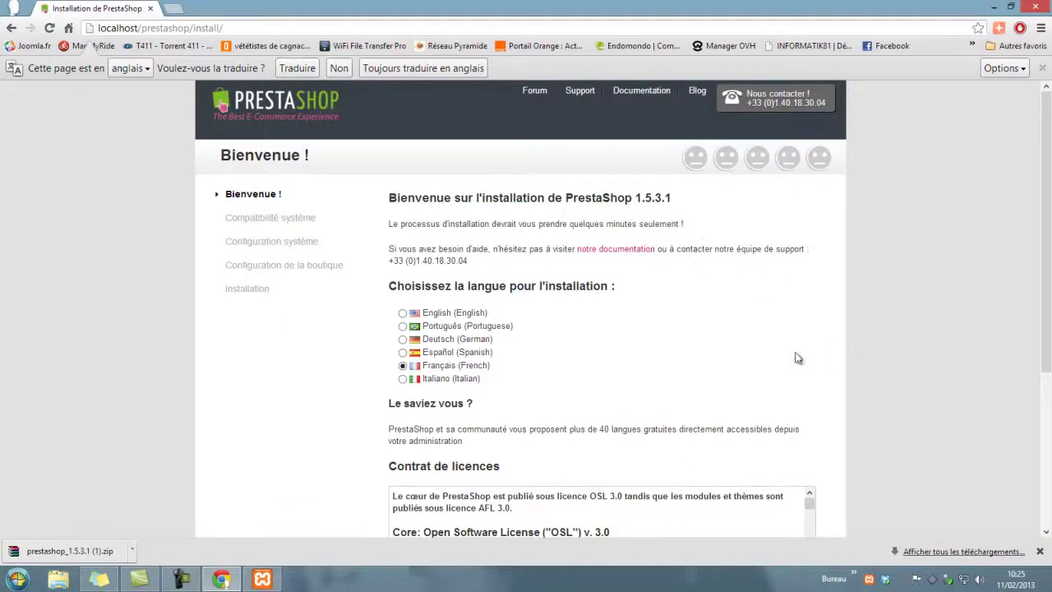
scroll(797, 359, down, 3)
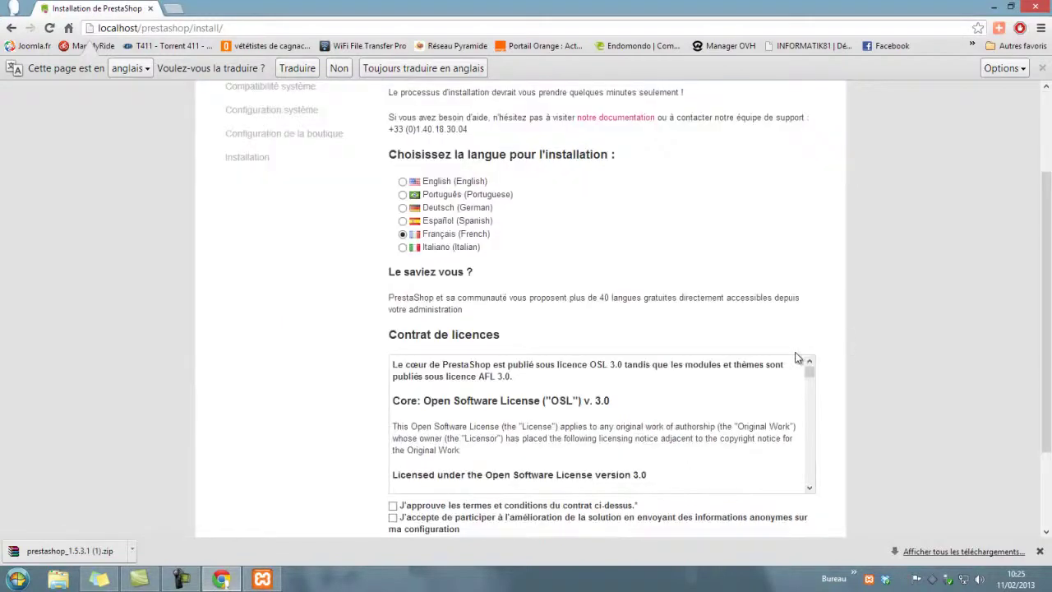
scroll(846, 332, down, 3)
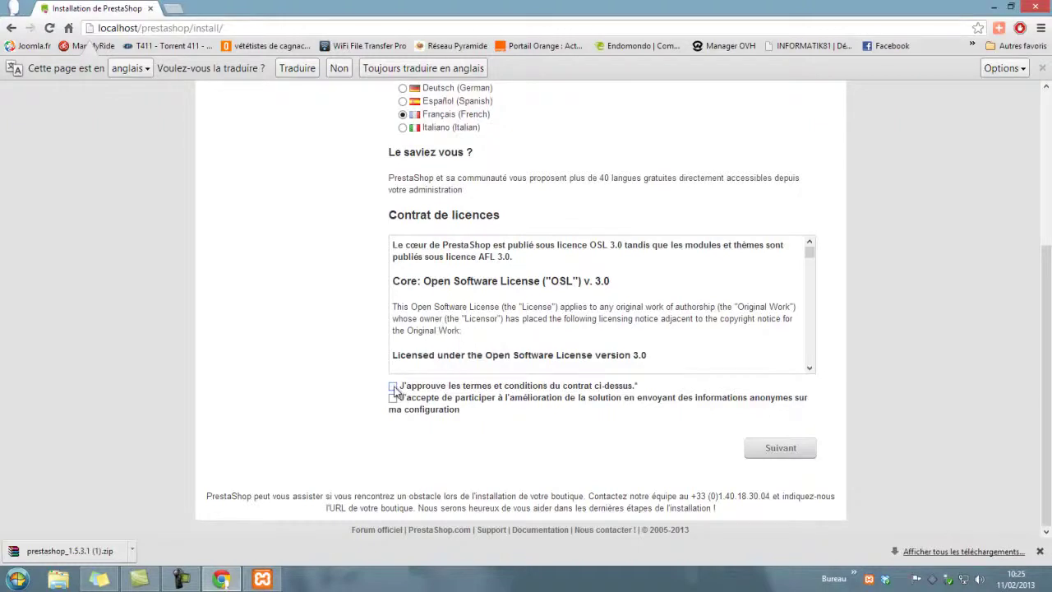
click(393, 386)
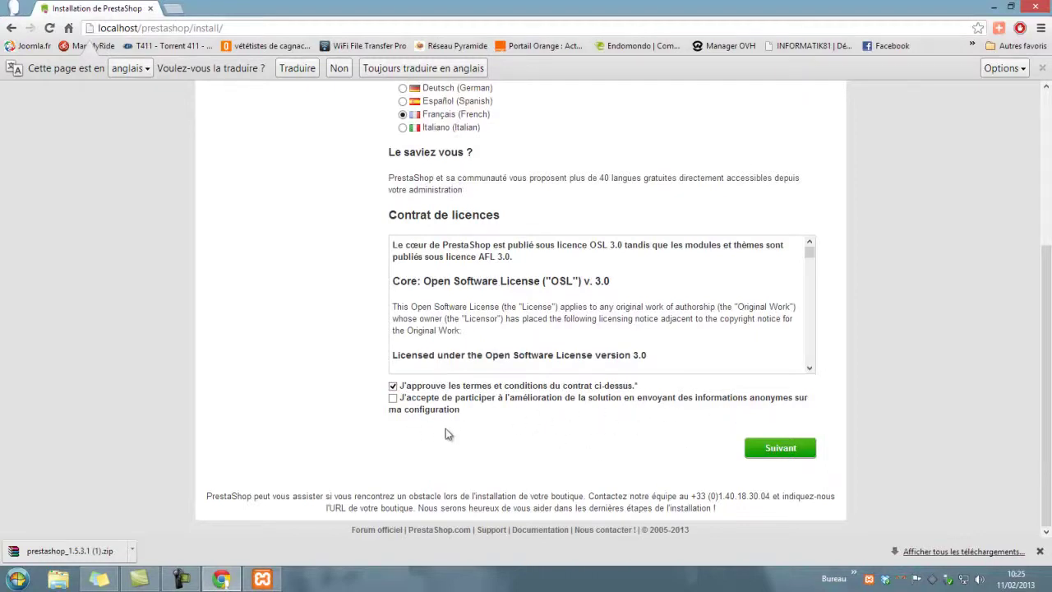
click(772, 455)
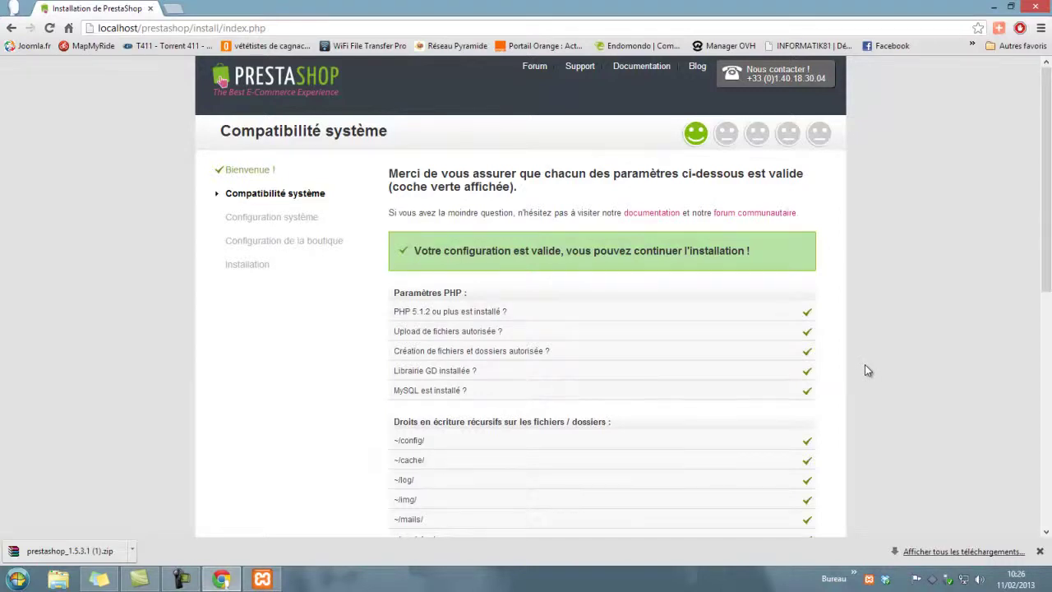
Step: Review the passing Compatibilité système checks and proceed to the database connection step
scroll(865, 365, down, 2)
scroll(864, 365, up, 1)
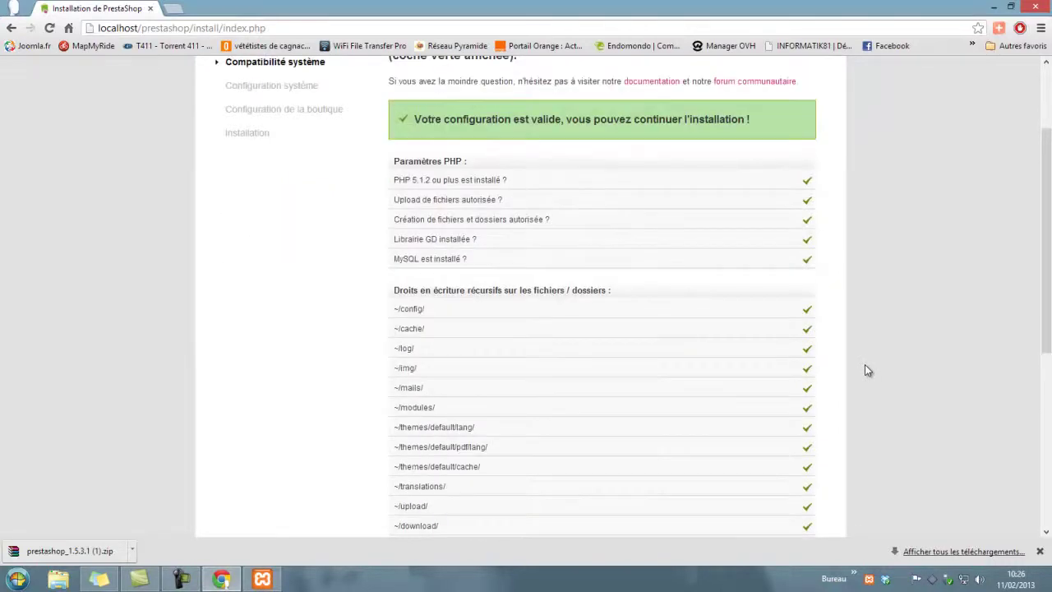
scroll(864, 365, down, 2)
scroll(863, 341, down, 3)
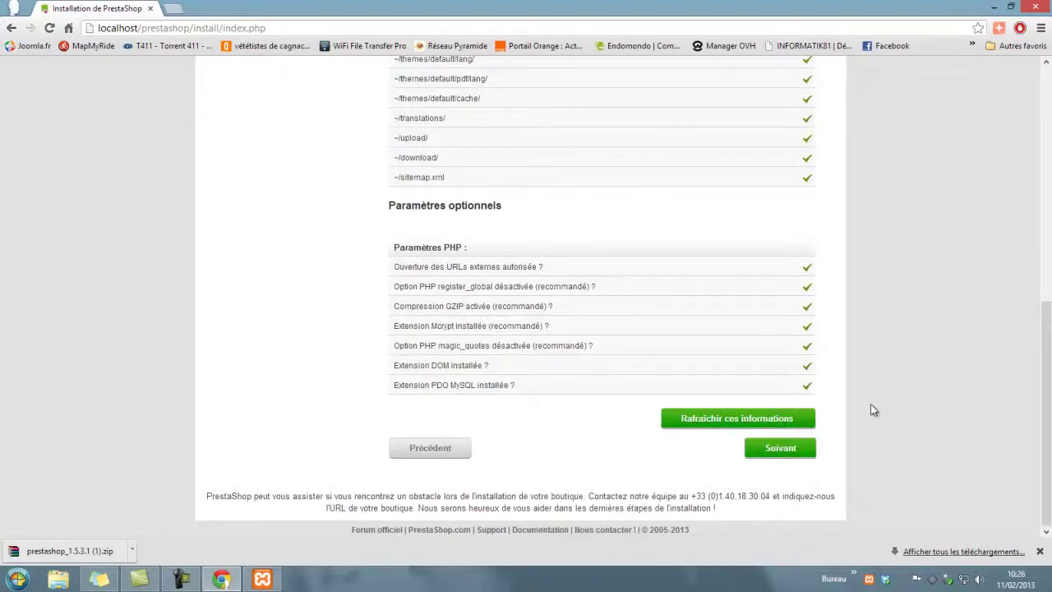
click(789, 457)
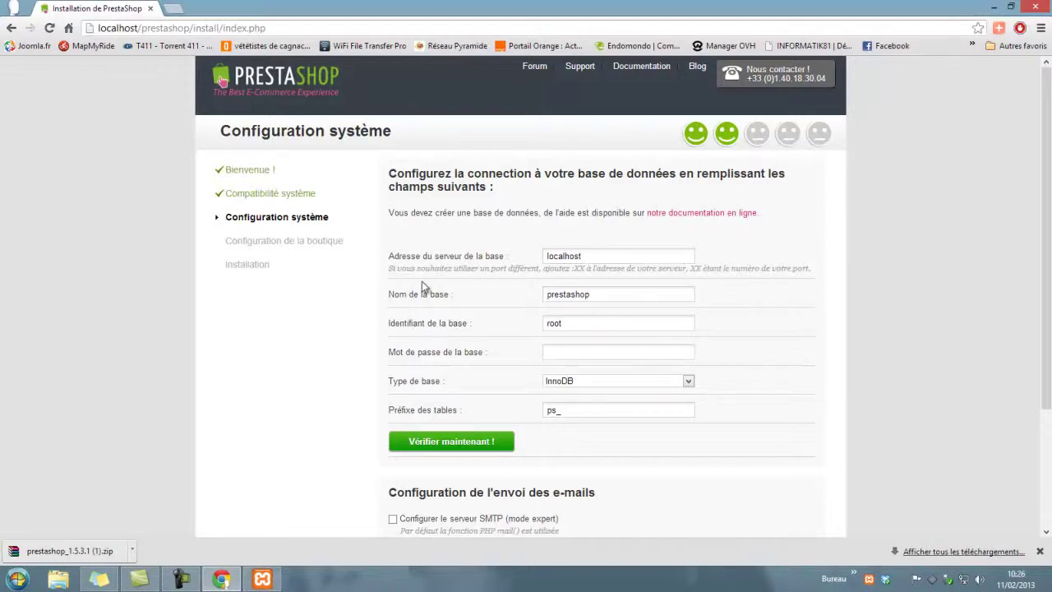
Step: Change the database name to prestashop1 and test that the connection succeeds
click(597, 299)
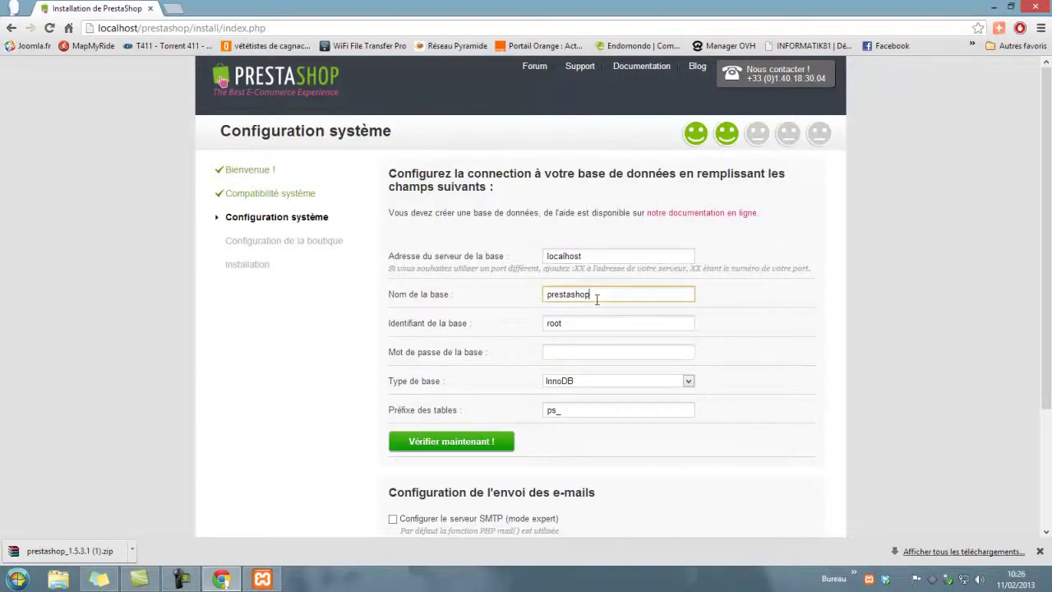
text(1)
scroll(655, 440, down, 1)
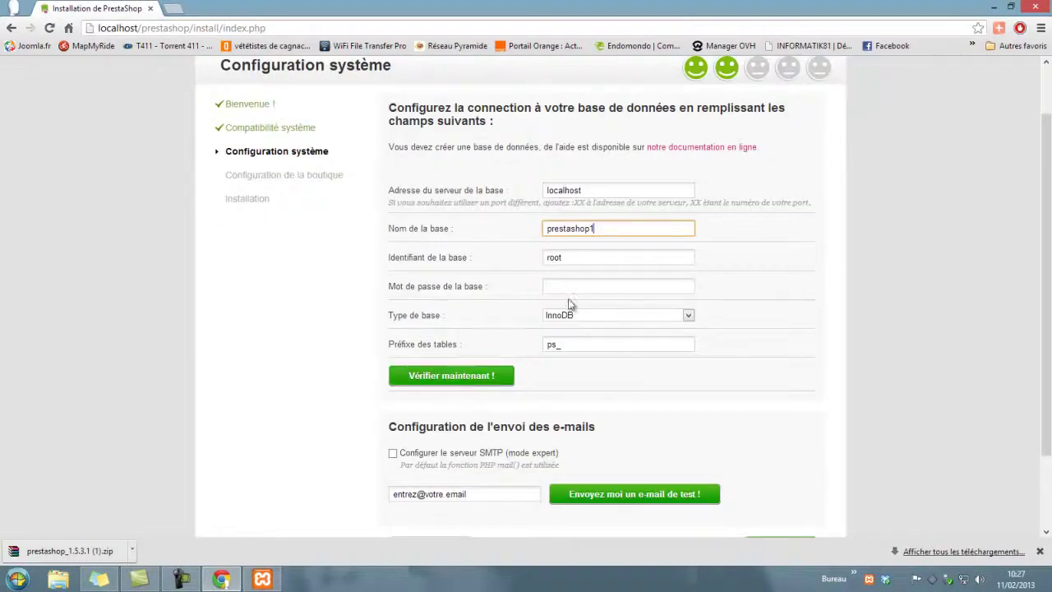
click(450, 376)
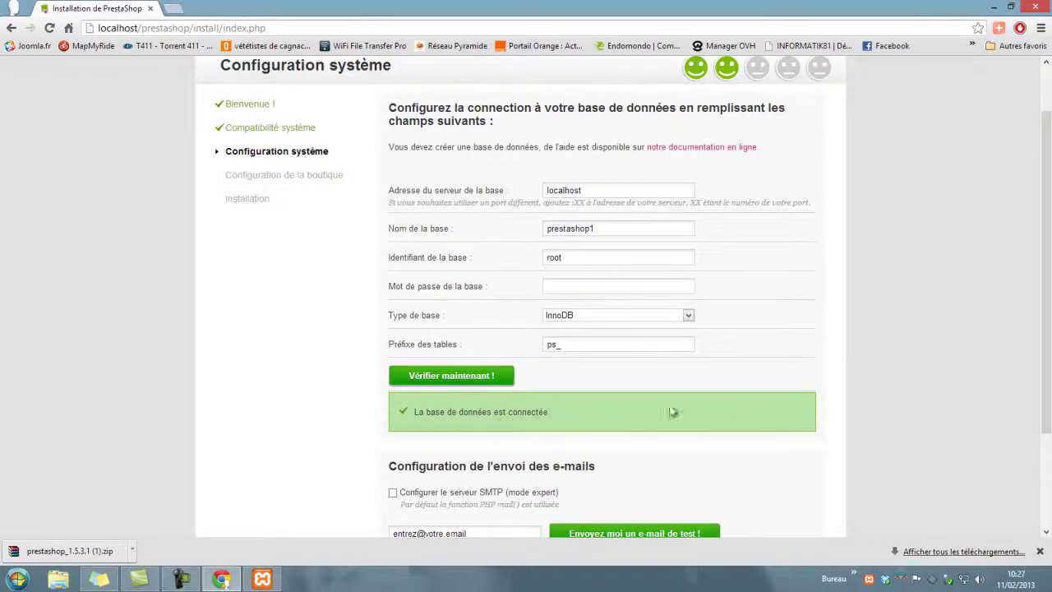
scroll(762, 412, down, 3)
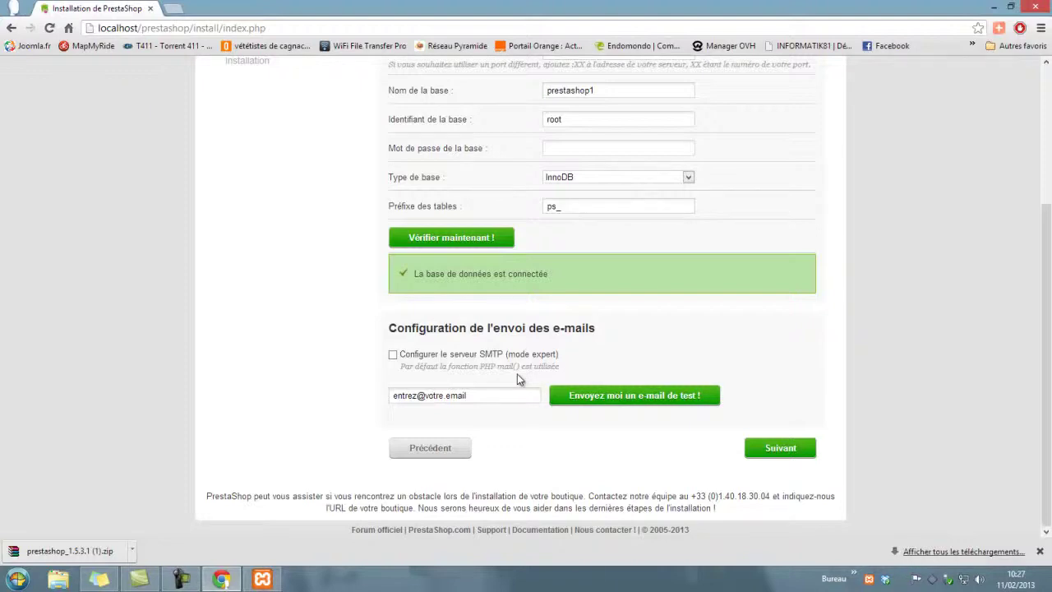
Step: Advance to the shop configuration step and enter Prestashop as the shop name
click(778, 457)
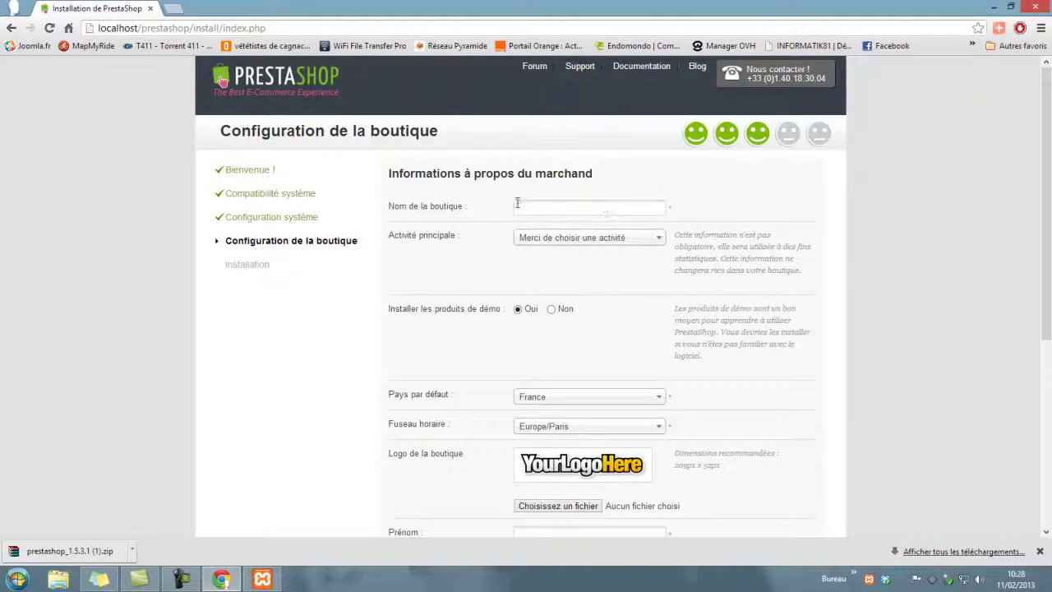
click(563, 208)
text(p)
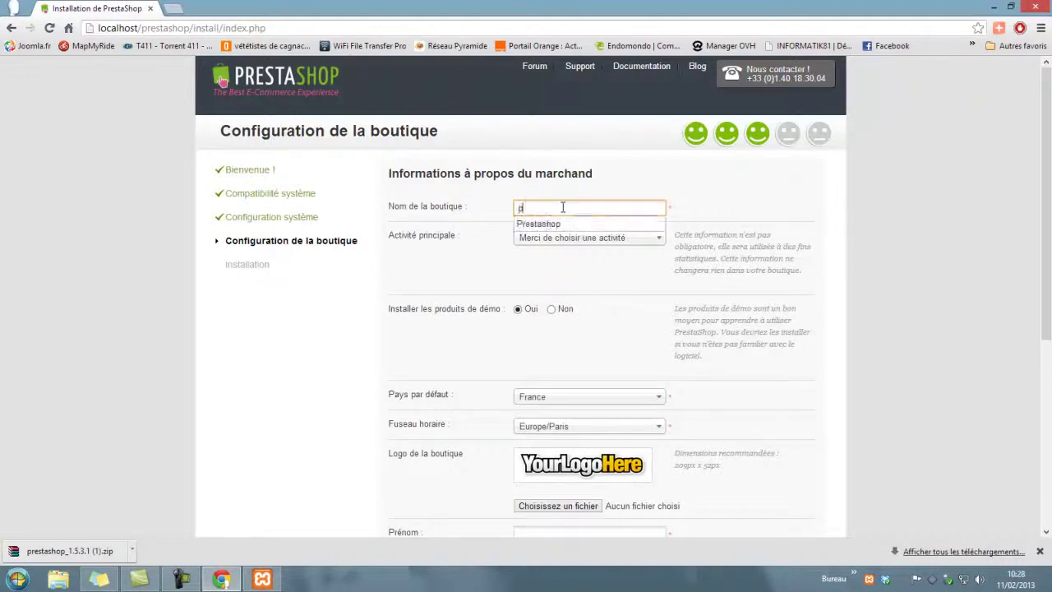
click(555, 226)
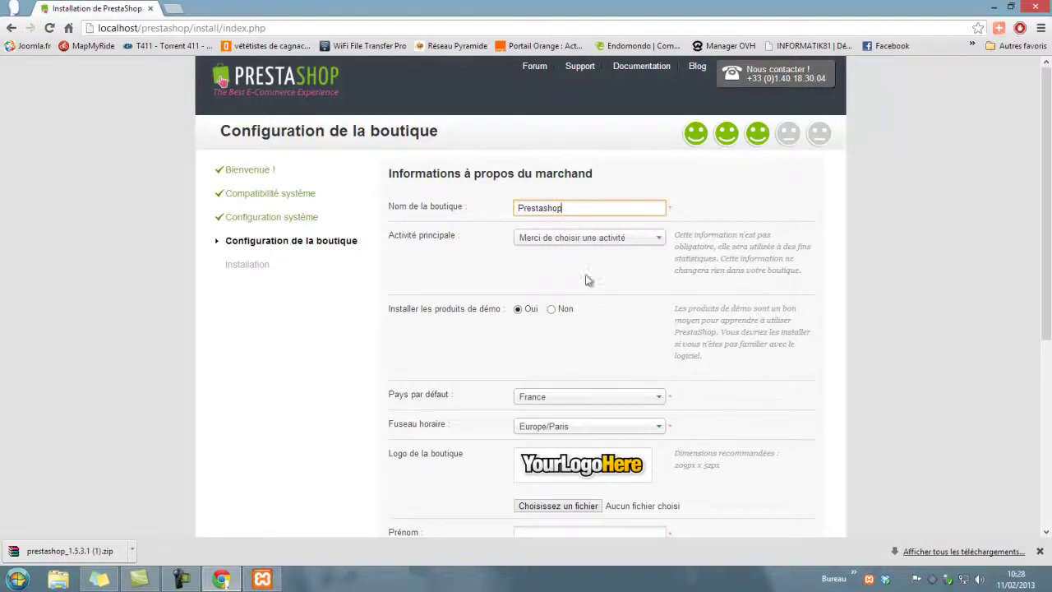
Step: Set the main activity to Informatique et logiciels
click(657, 246)
drag(657, 291, 657, 326)
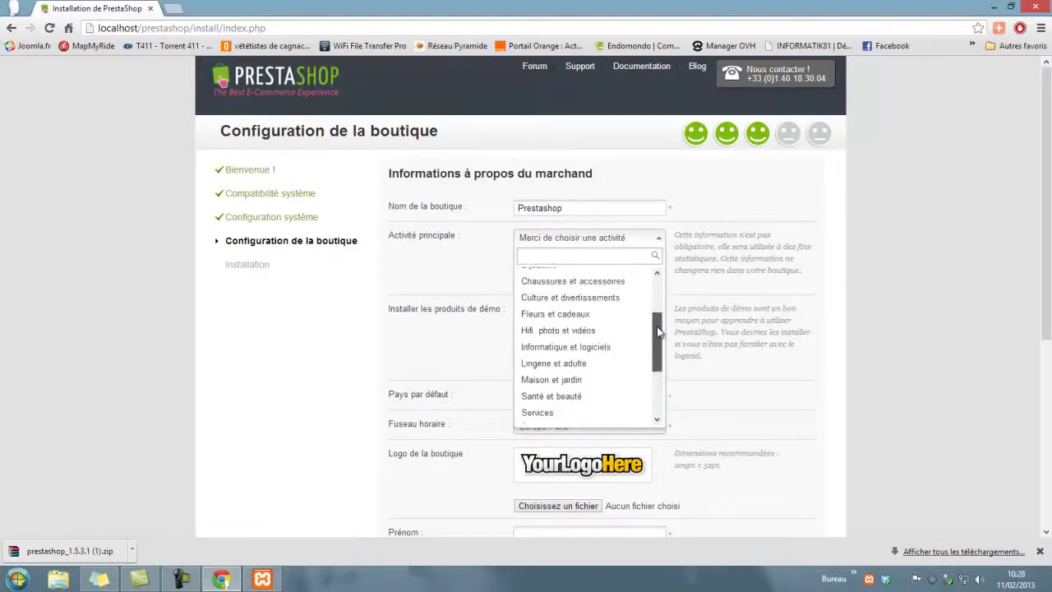
click(618, 351)
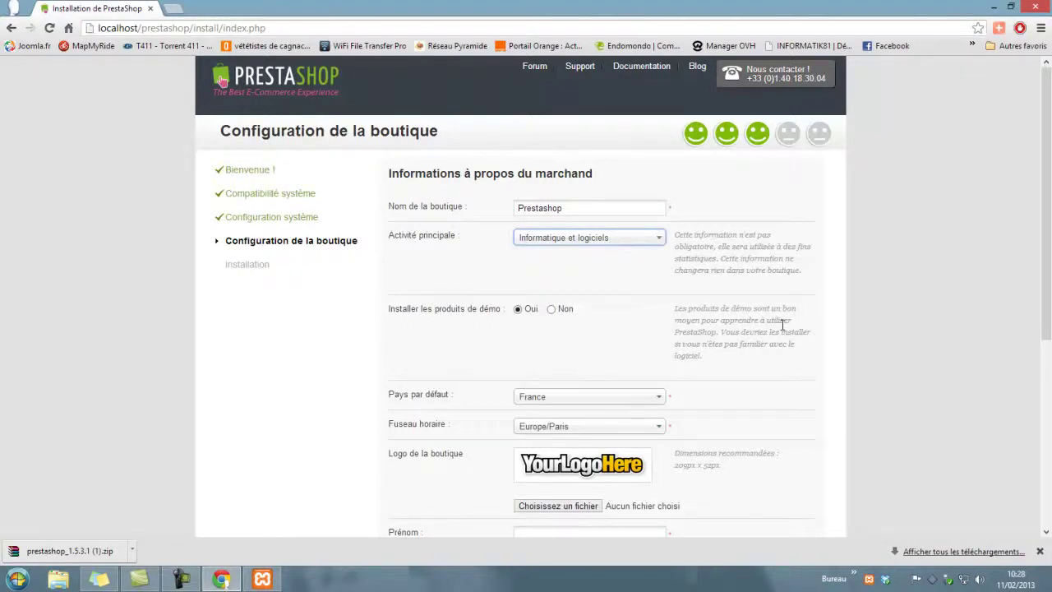
scroll(783, 325, down, 2)
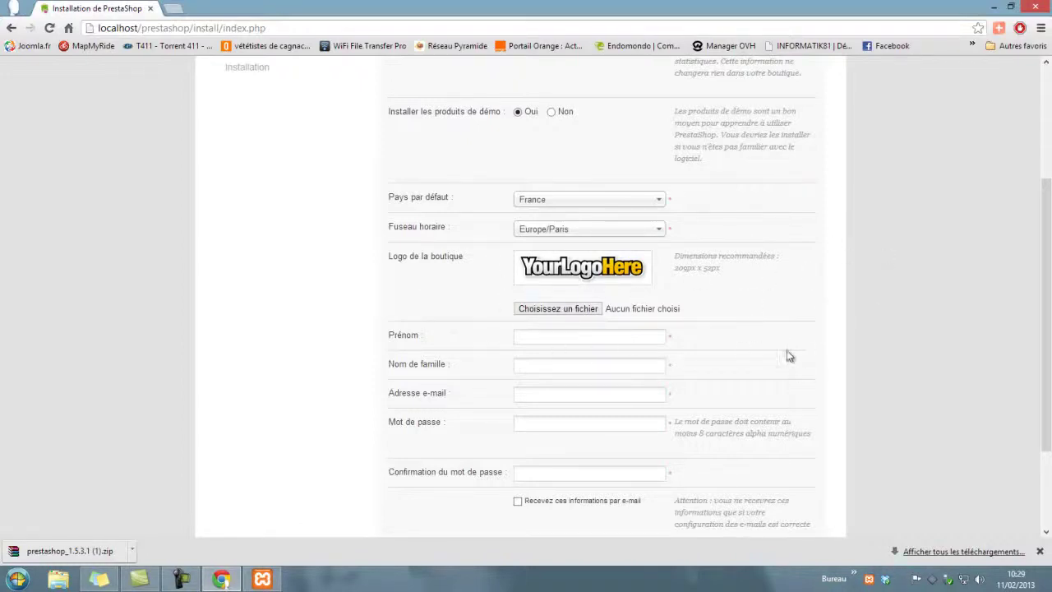
Step: Fill in the merchant's first name, last name and e-mail address
click(651, 341)
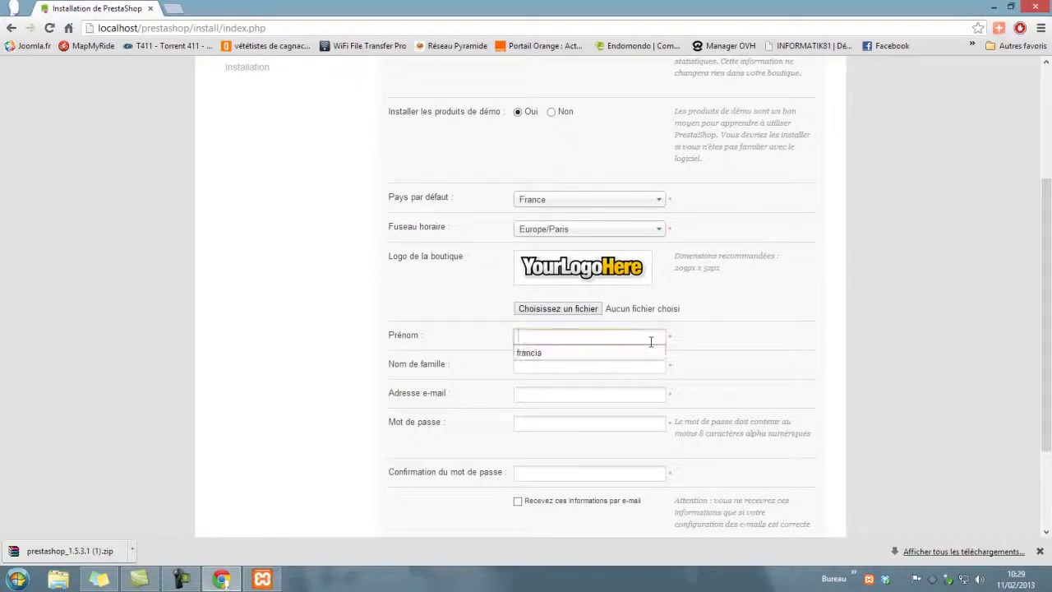
click(649, 355)
click(642, 366)
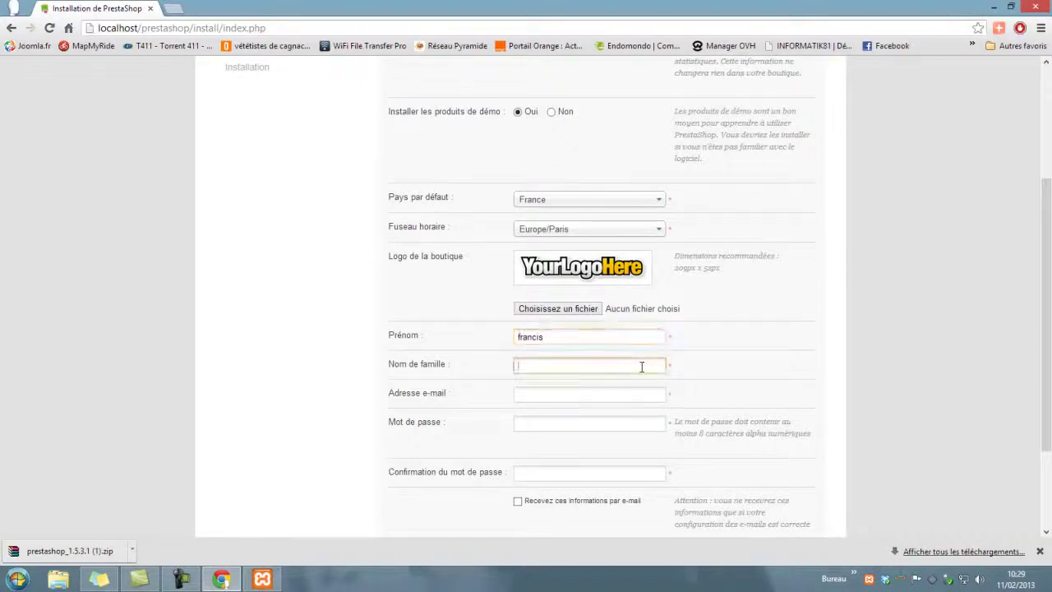
text(tatata)
click(573, 401)
click(574, 400)
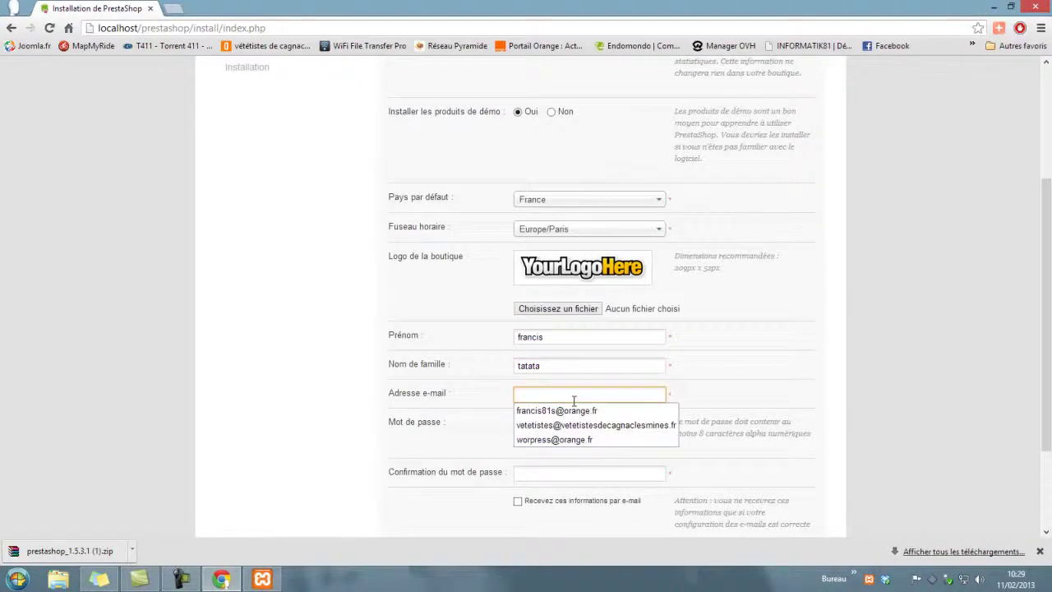
click(556, 410)
Step: Enter and confirm the account password, then submit the shop configuration form
click(565, 422)
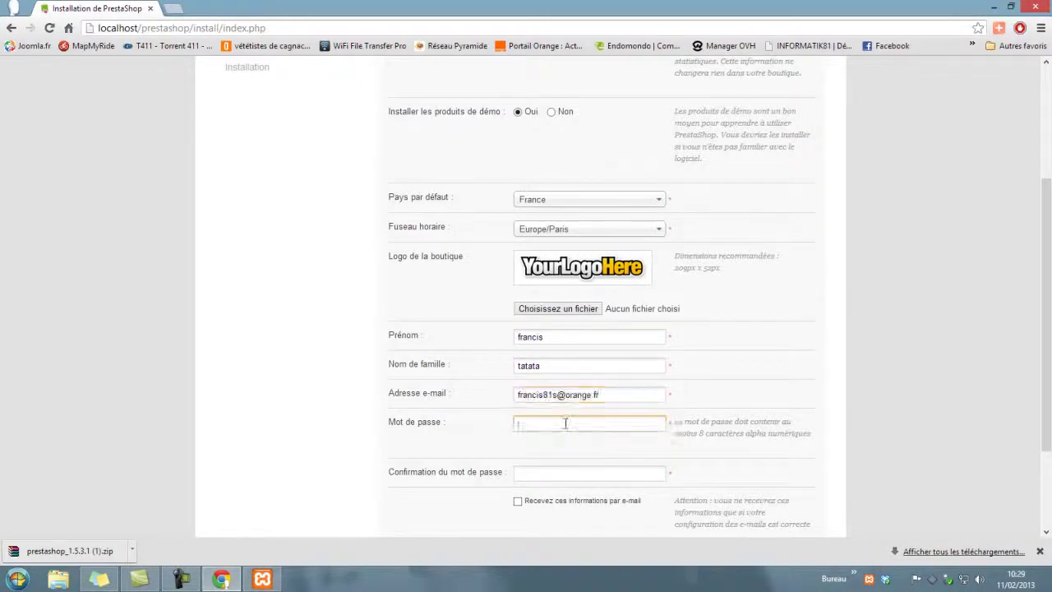
text(**********)
click(549, 474)
text(**********)
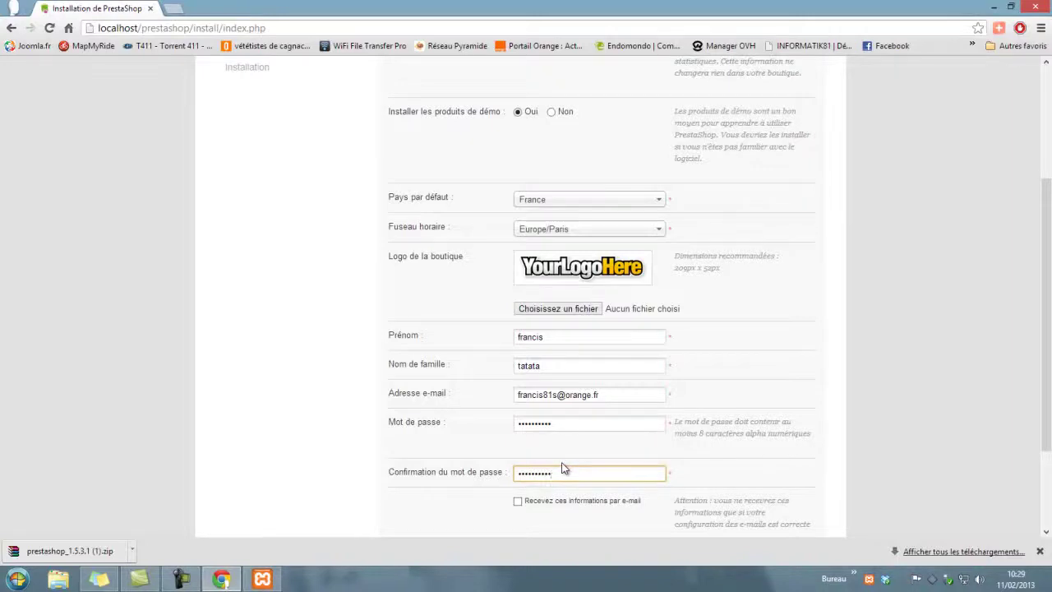
scroll(564, 469, down, 2)
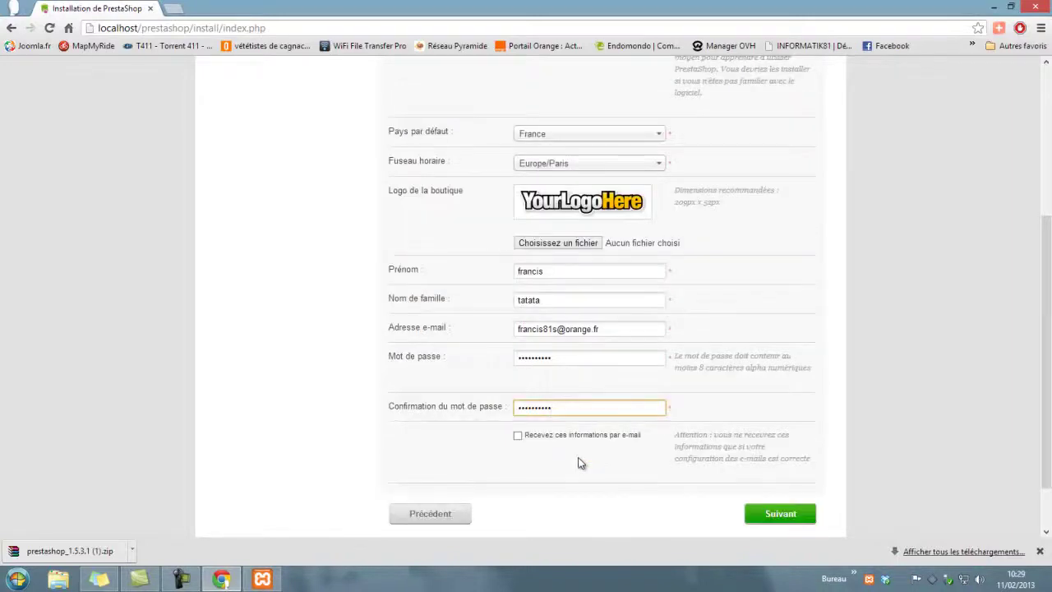
scroll(567, 462, up, 2)
scroll(801, 345, up, 2)
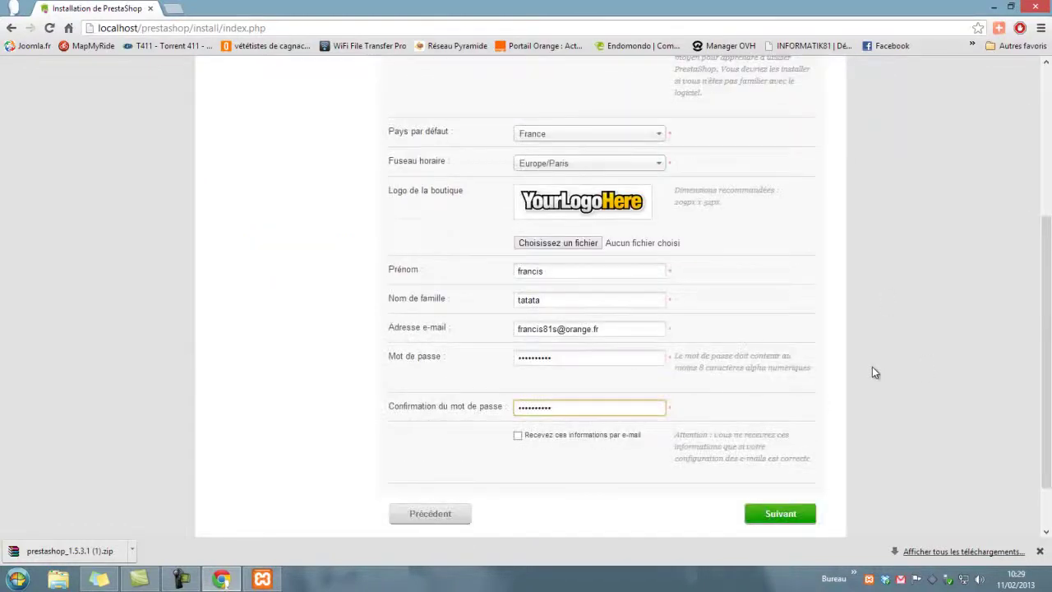
scroll(872, 367, down, 1)
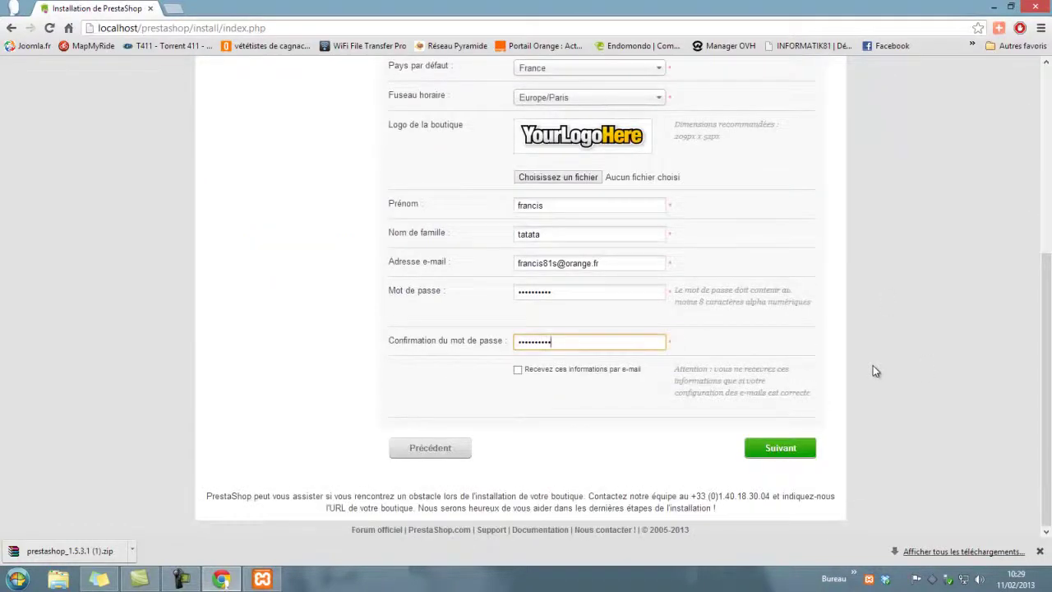
click(795, 448)
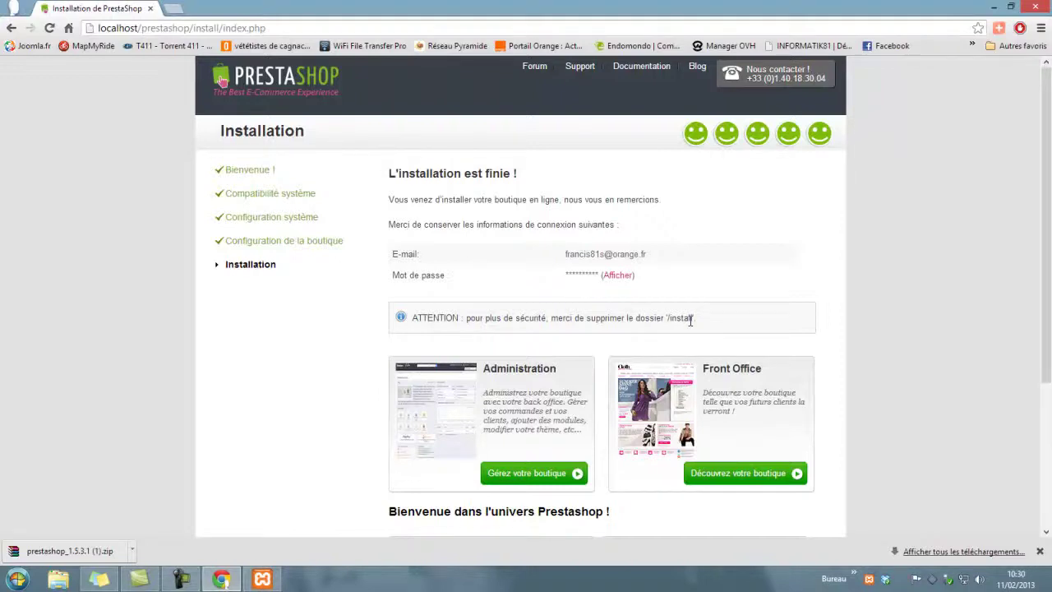
Step: Open the back office from the Administration card's 'Gérez votre boutique' link
scroll(690, 320, down, 1)
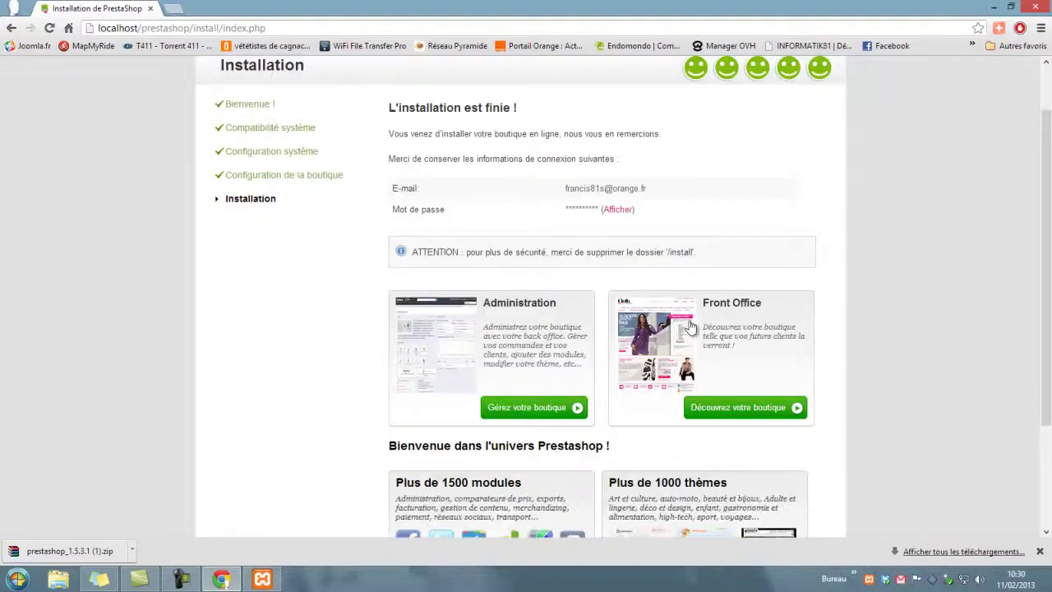
click(535, 407)
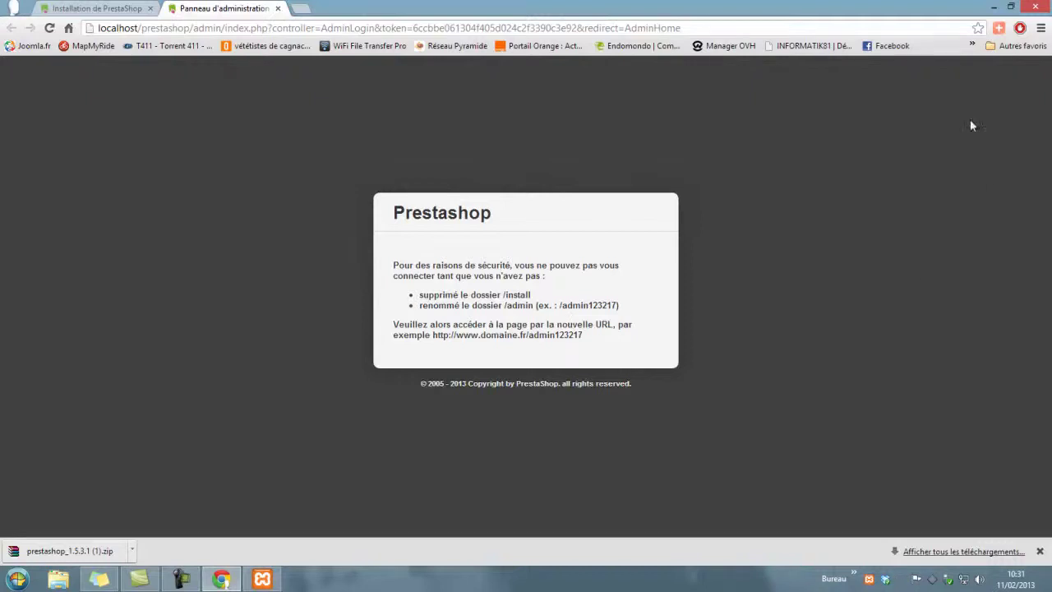
Step: Browse in Explorer to C:\xampp-portable\htdocs\prestashop
click(993, 6)
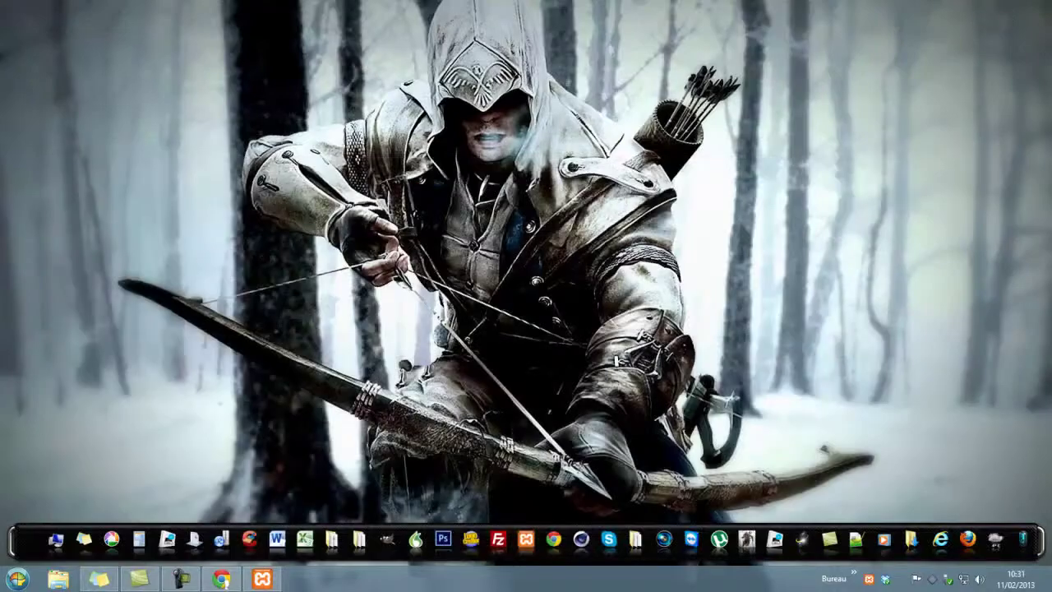
click(58, 579)
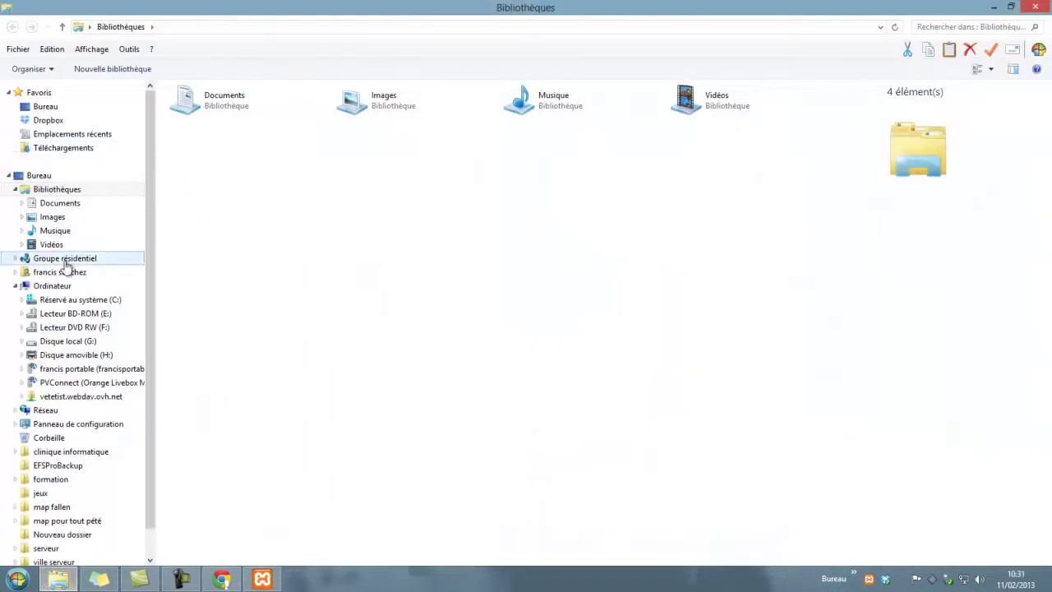
click(71, 299)
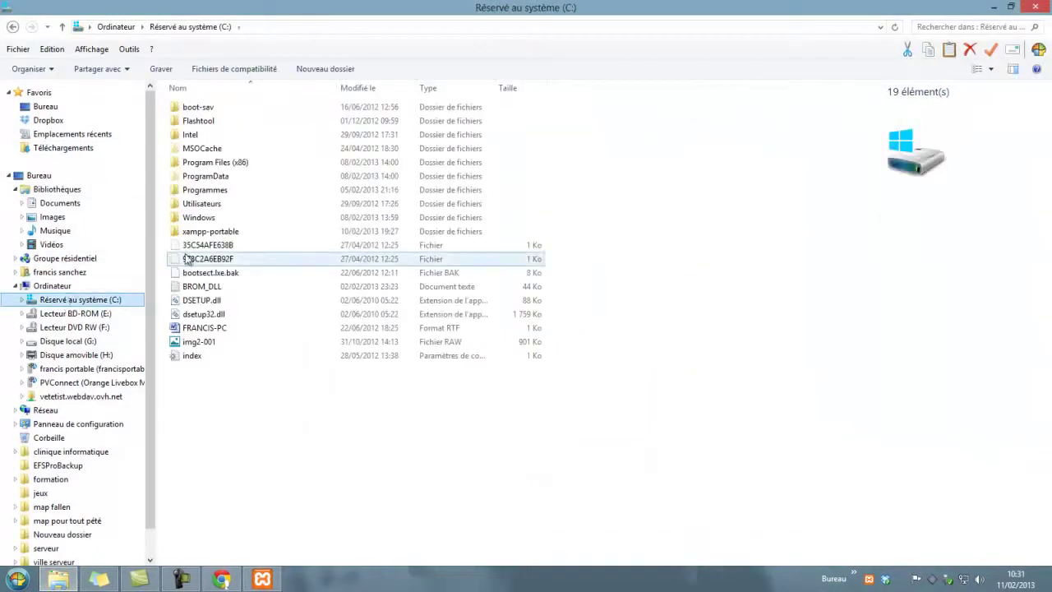
double_click(211, 233)
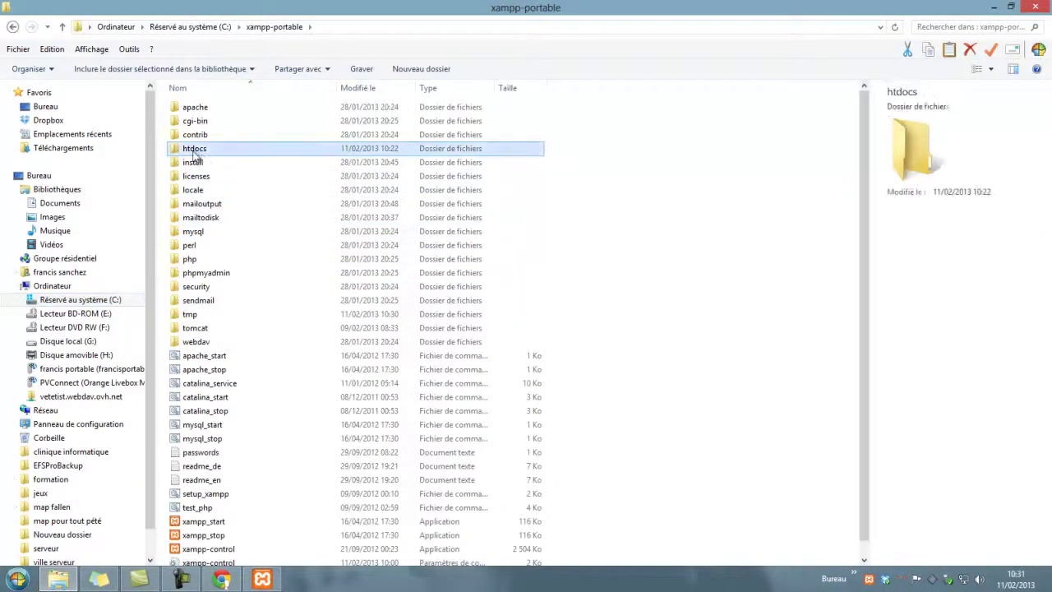
double_click(195, 151)
double_click(209, 123)
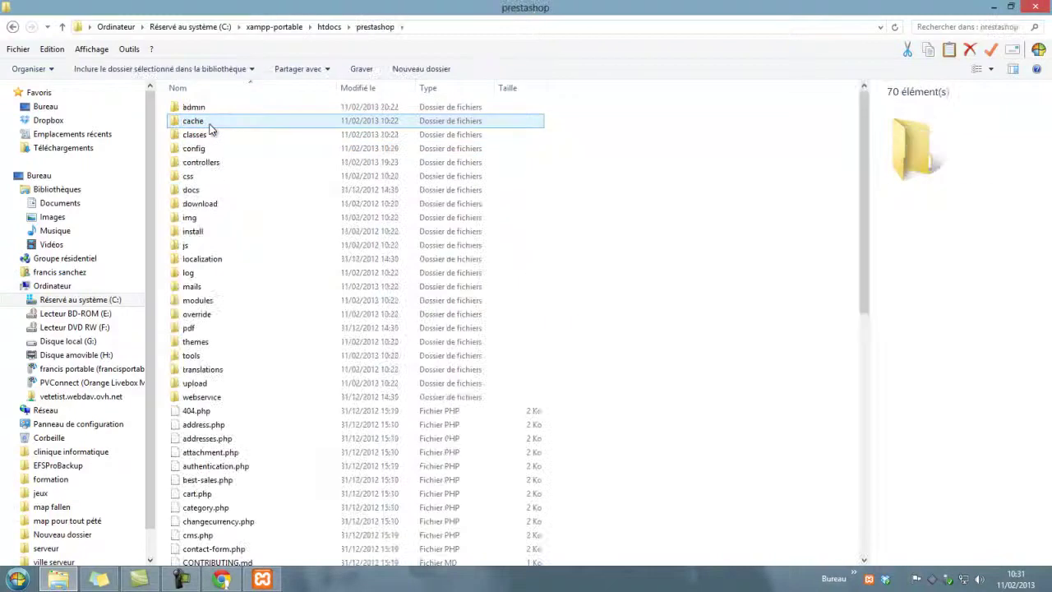
Step: Delete the install folder and confirm the deletion
click(198, 234)
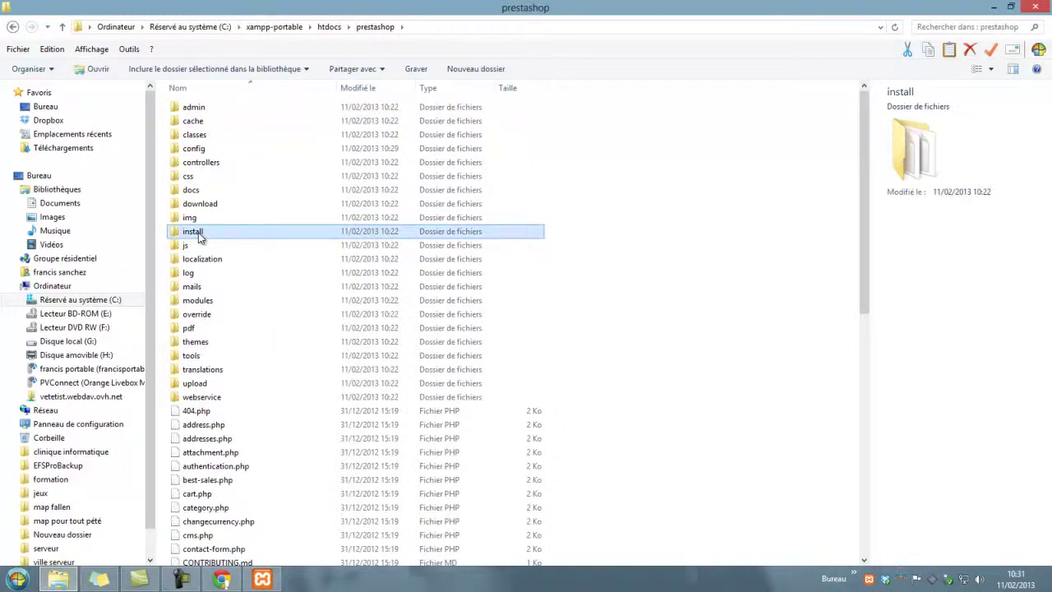
right_click(197, 233)
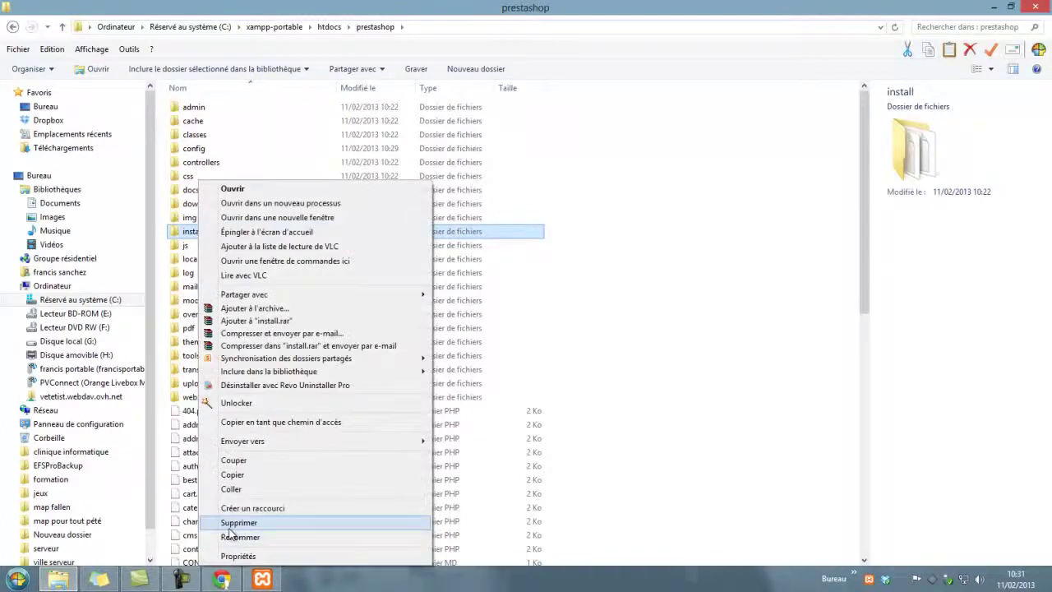
click(228, 521)
click(578, 345)
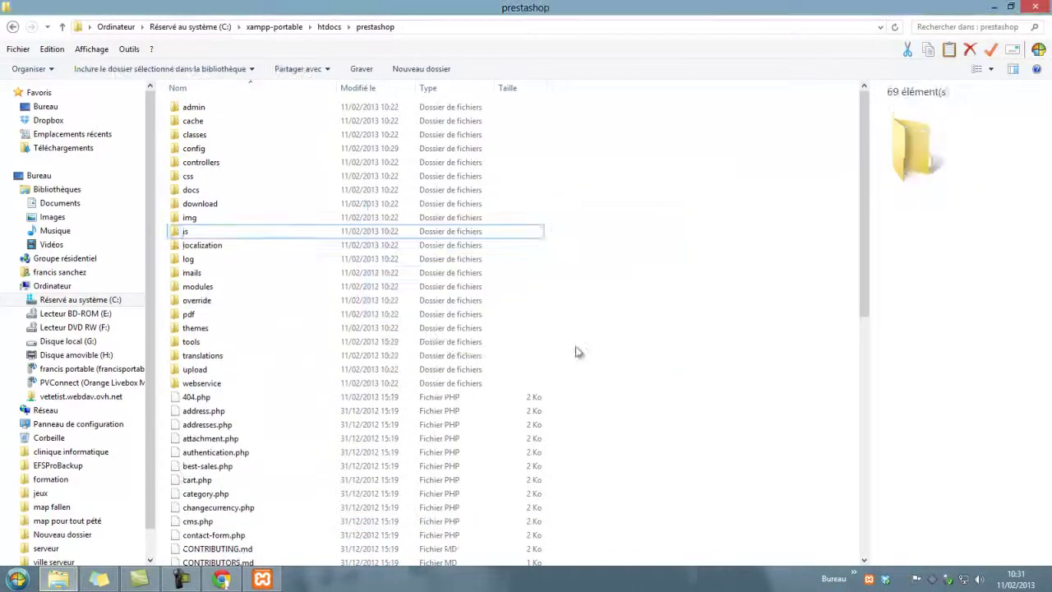
Step: Rename the admin folder to admin123 and close the Explorer window
click(205, 108)
click(205, 107)
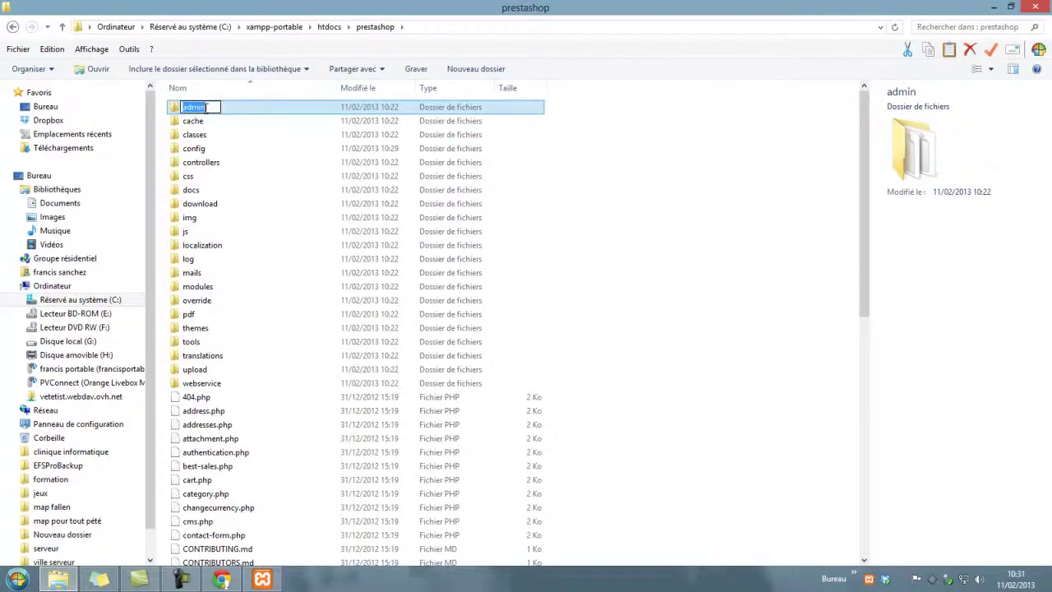
click(207, 108)
text(123)
click(598, 311)
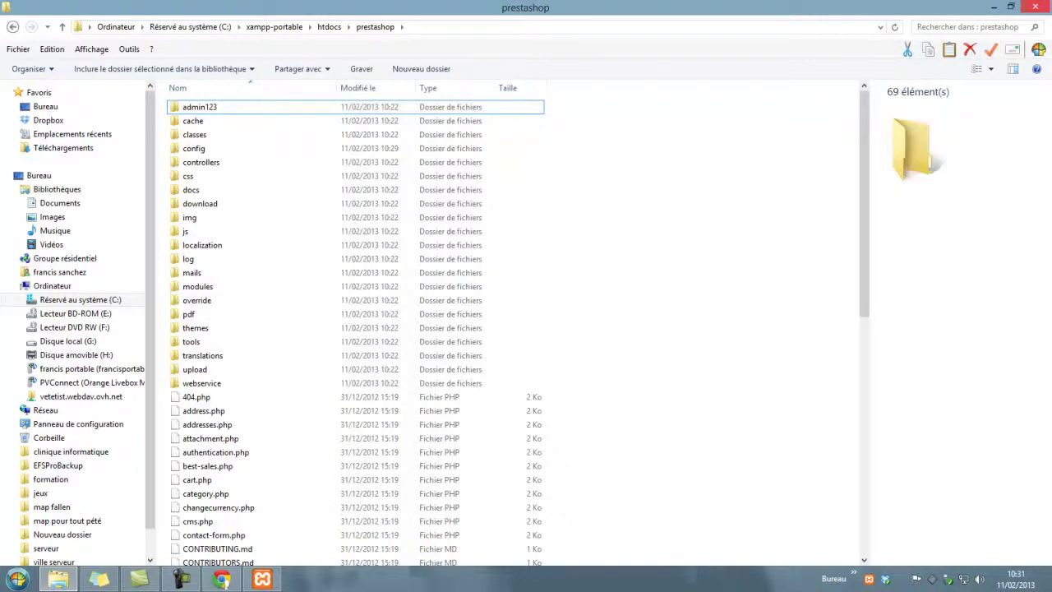
click(1042, 6)
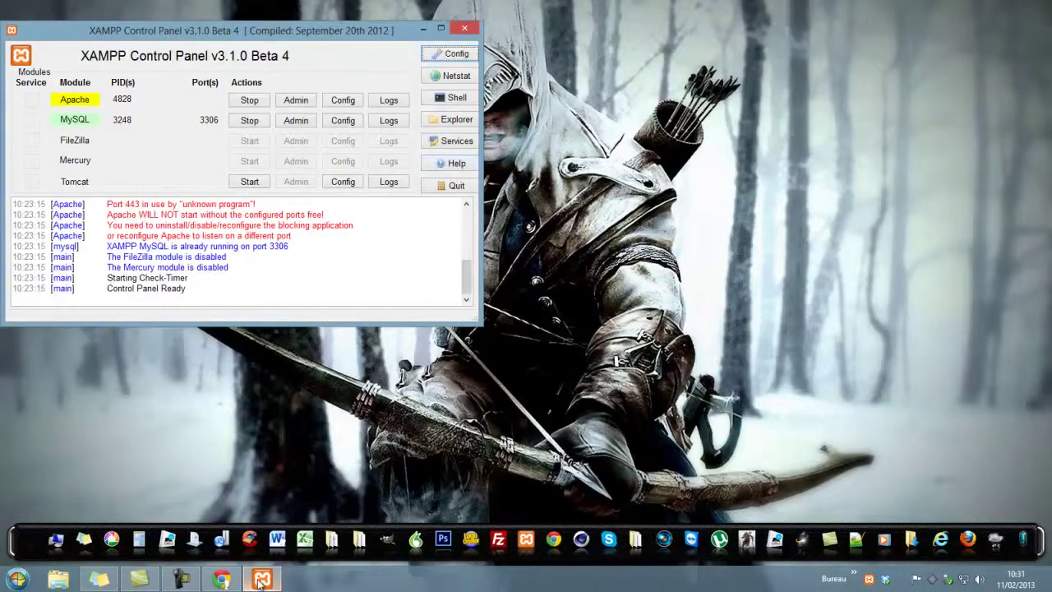
Step: Back in Chrome, reload the page, then load the storefront at localhost/prestashop
click(261, 579)
click(228, 583)
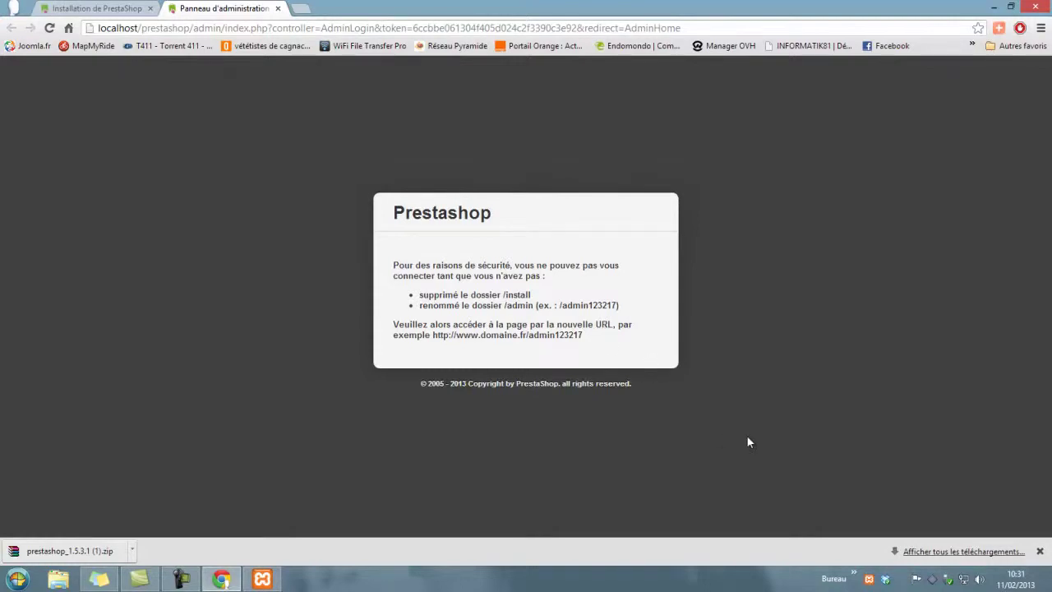
key(F5)
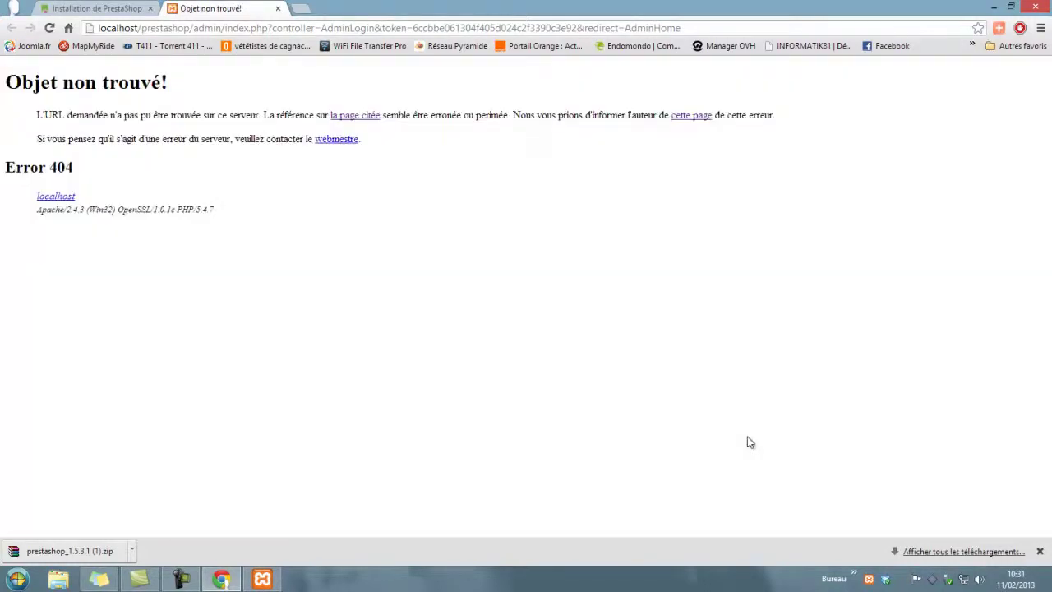
drag(698, 28, 192, 33)
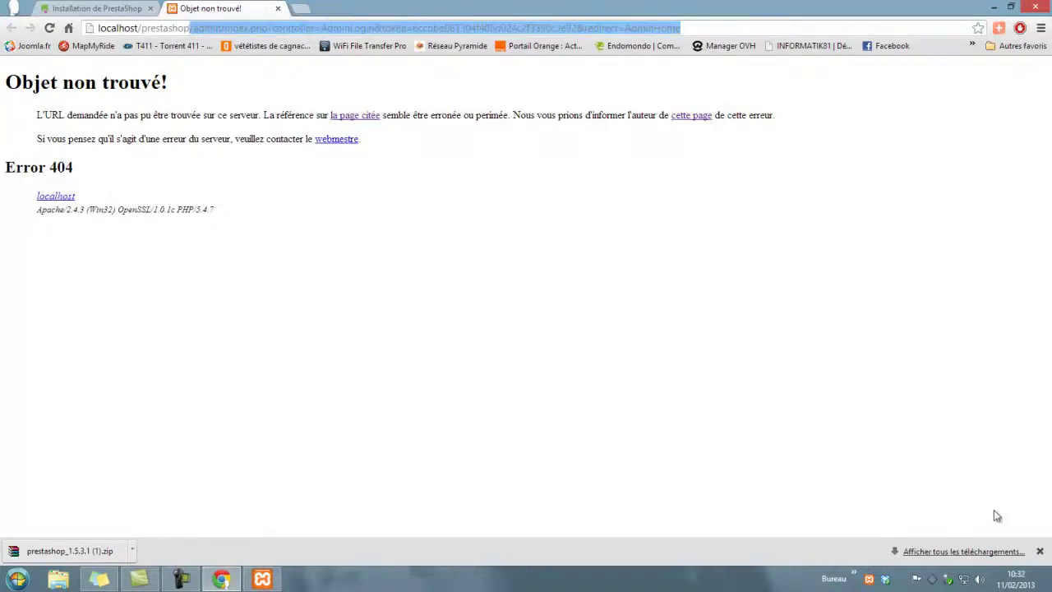
key(BackSpace)
key(Return)
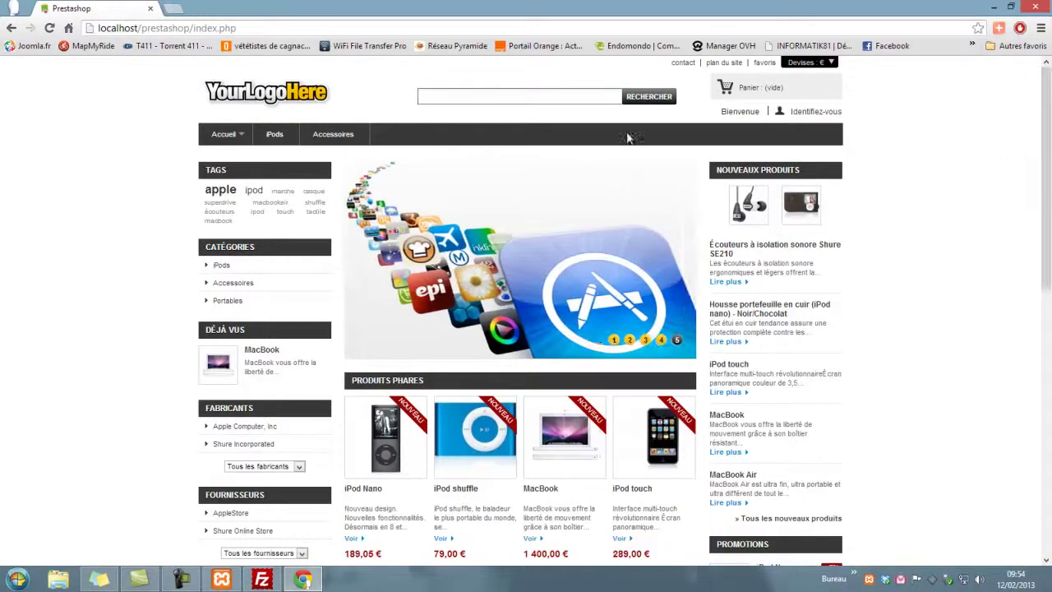
Step: Go to localhost/prestashop/admin123 and look over the back office dashboard
drag(276, 26, 192, 27)
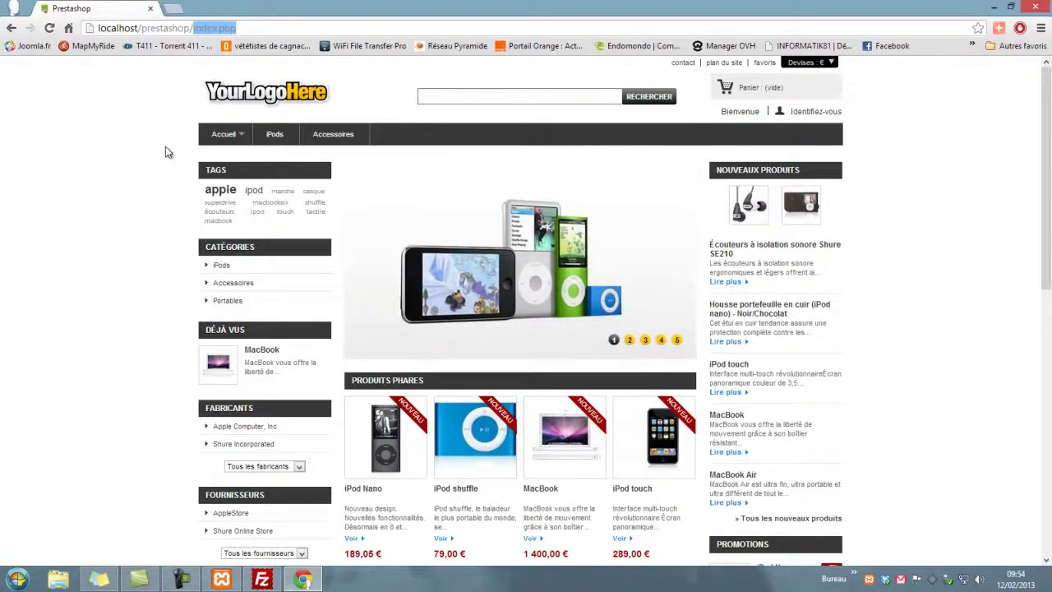
text(admi)
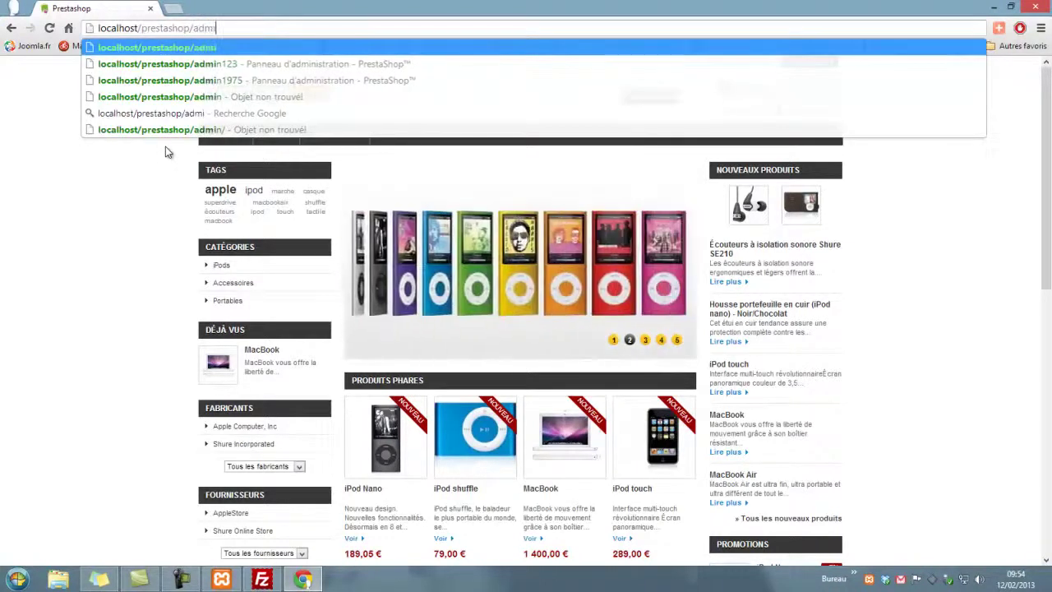
text(n)
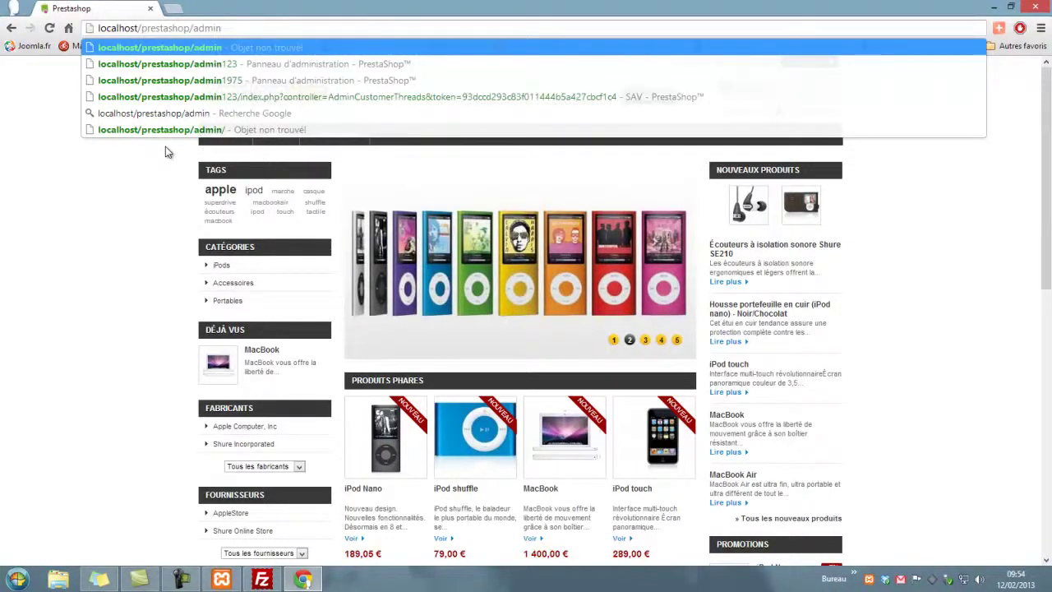
text(12)
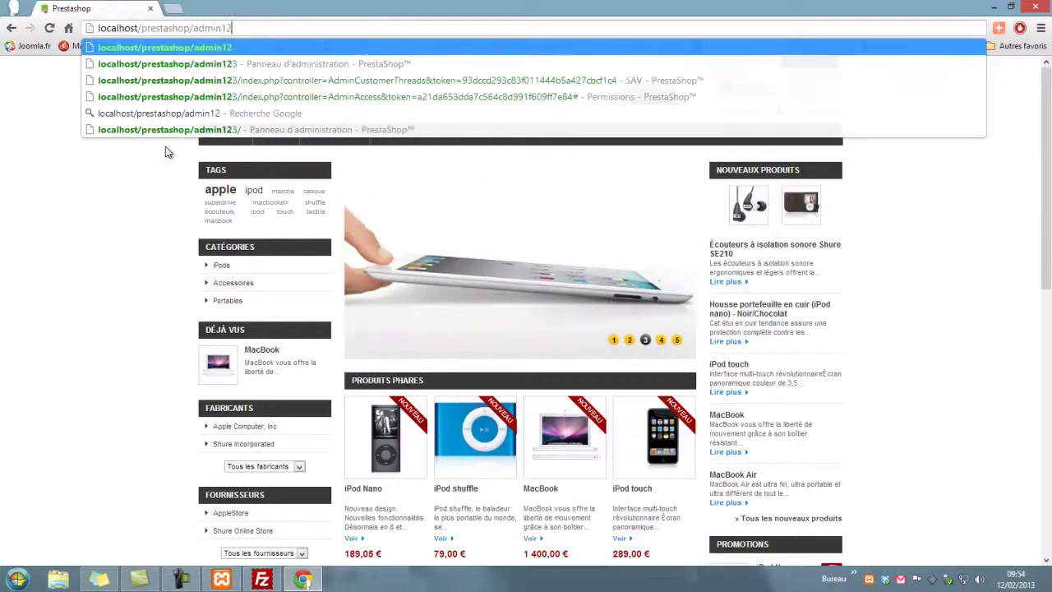
text(3)
key(Return)
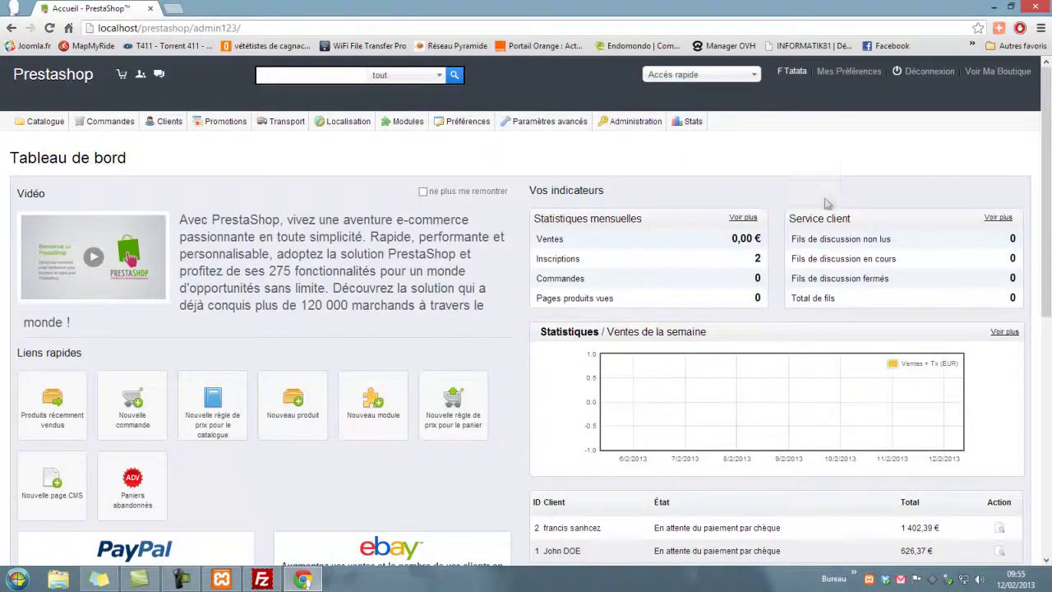
scroll(826, 204, down, 4)
scroll(826, 203, up, 4)
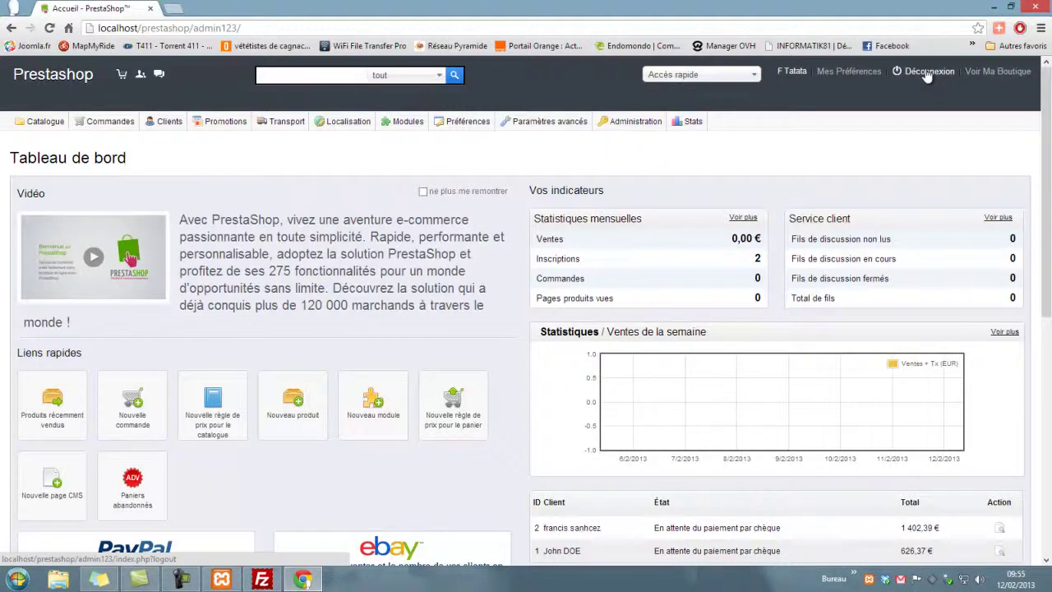
Step: Log out of the back office using Déconnexion
click(927, 74)
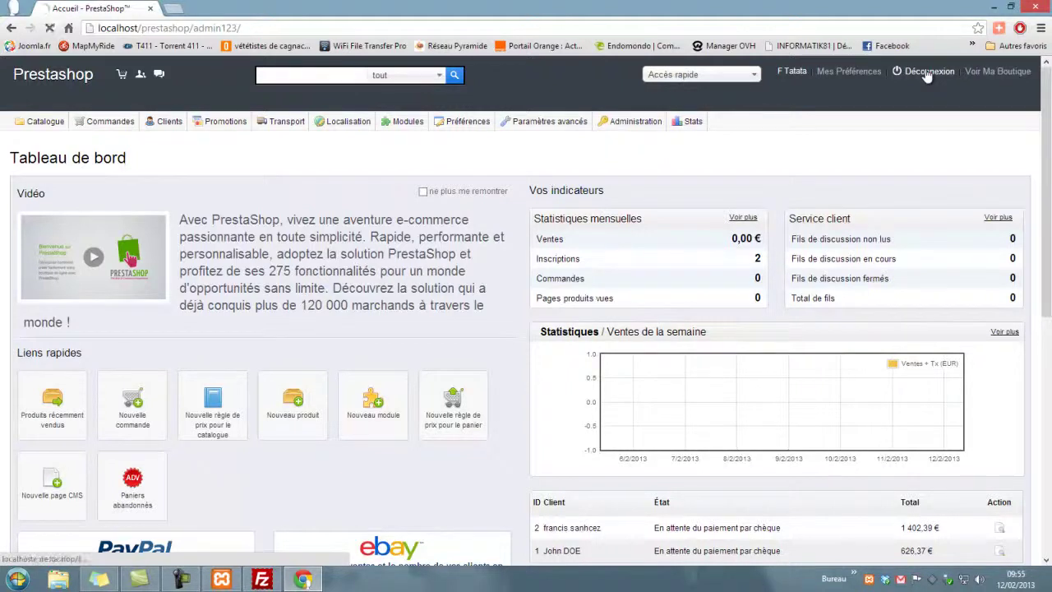